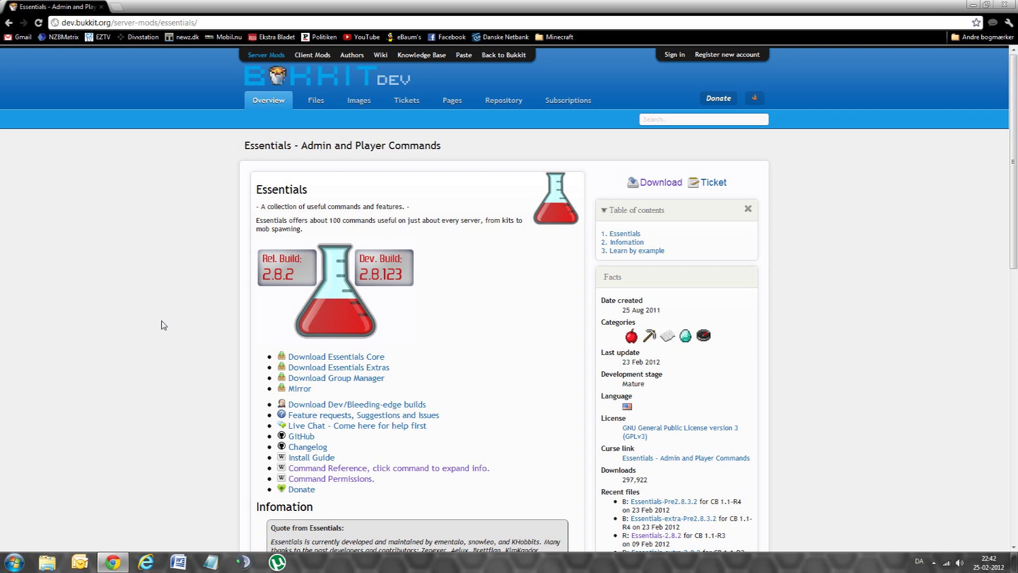
scroll(164, 325, down, 1)
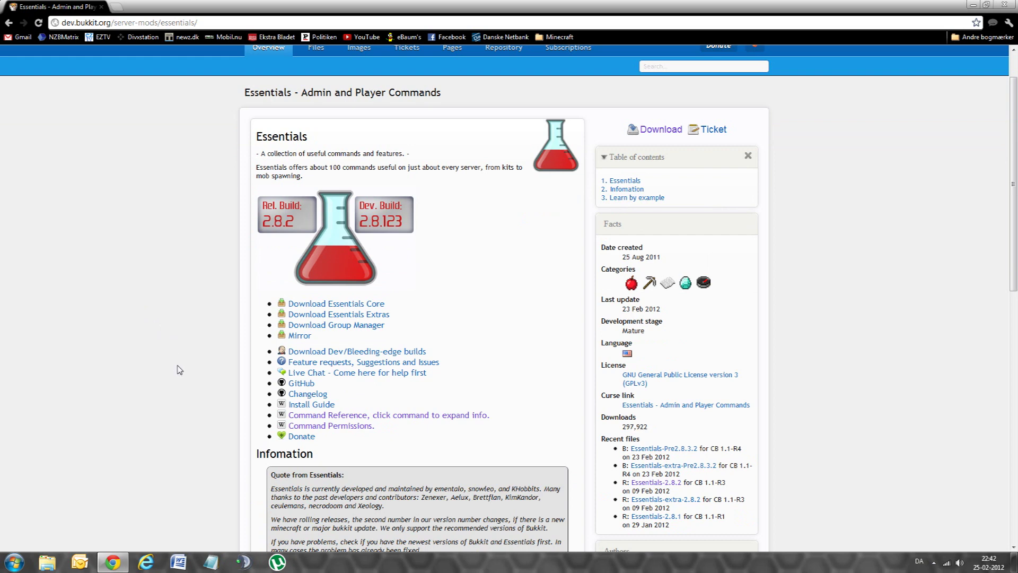
scroll(180, 369, up, 1)
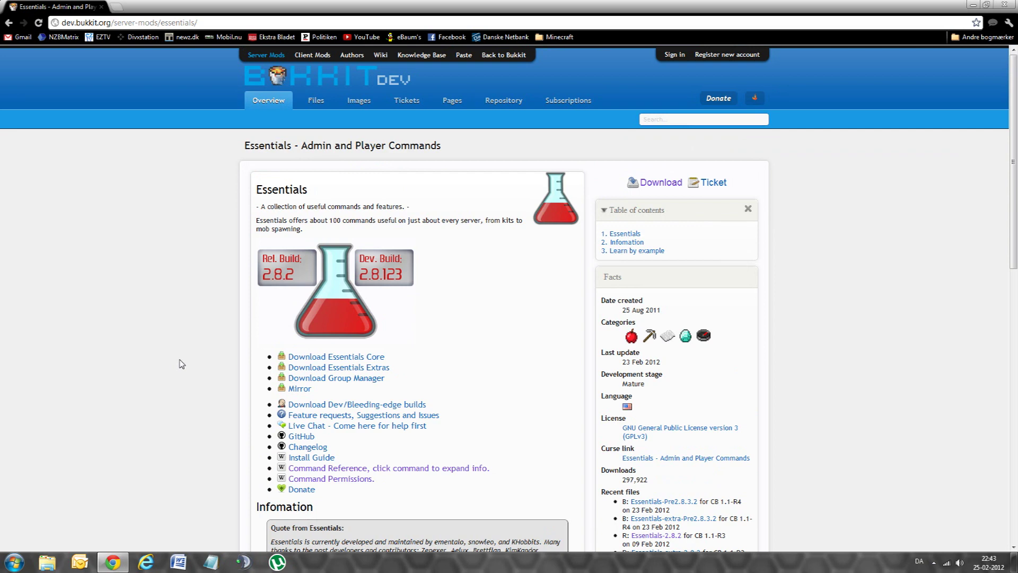
scroll(182, 364, down, 1)
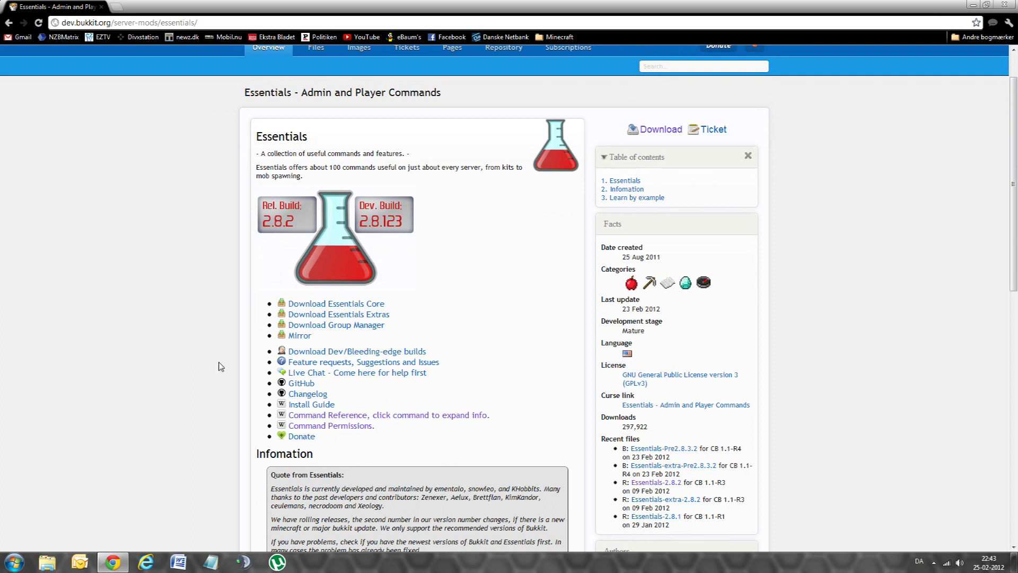
Open the config YML file from the GroupManager folder inside the plugins folder of the desktop's Minecraft Server folder
click(972, 6)
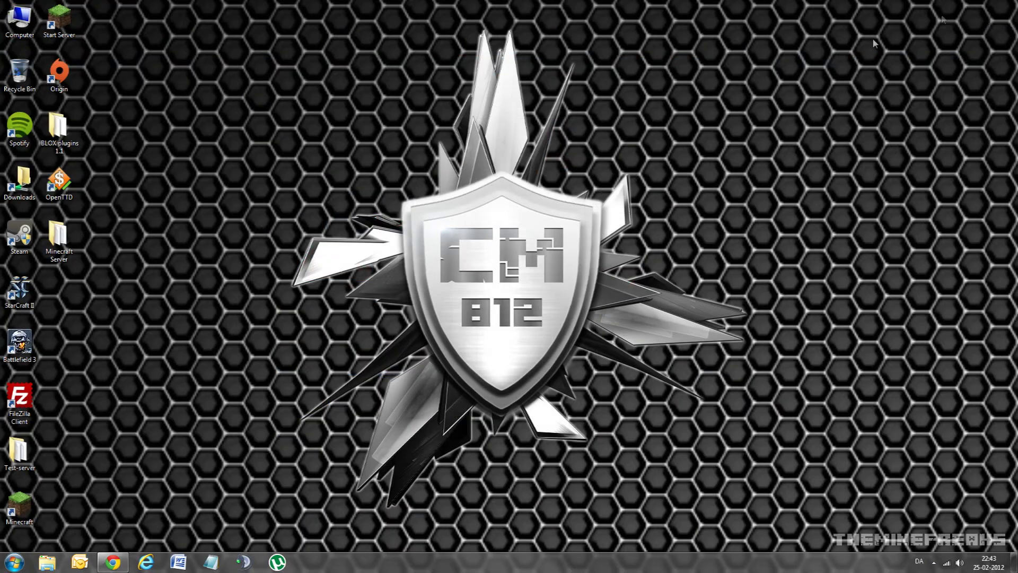
double_click(68, 244)
drag(392, 44, 375, 31)
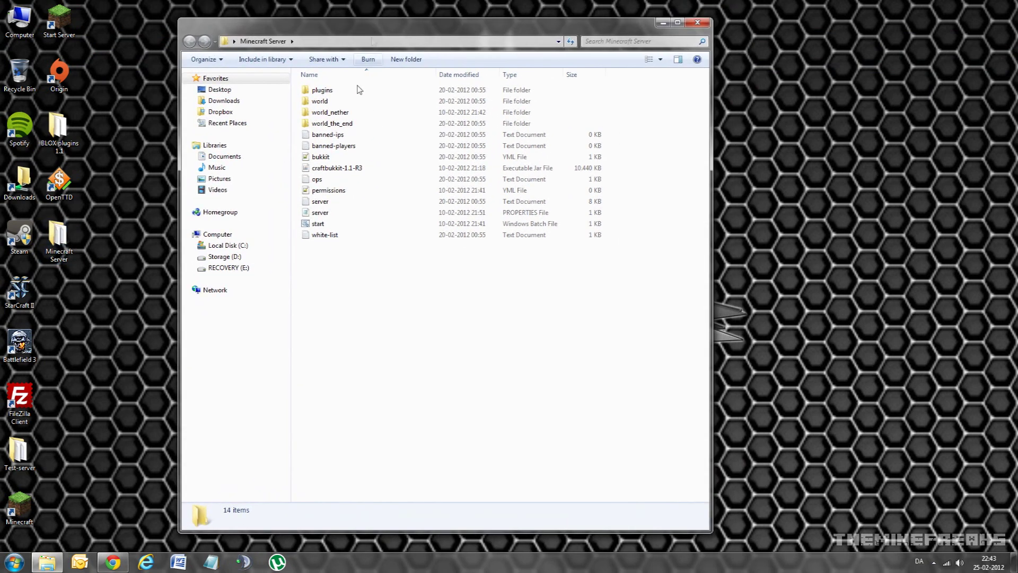
double_click(322, 90)
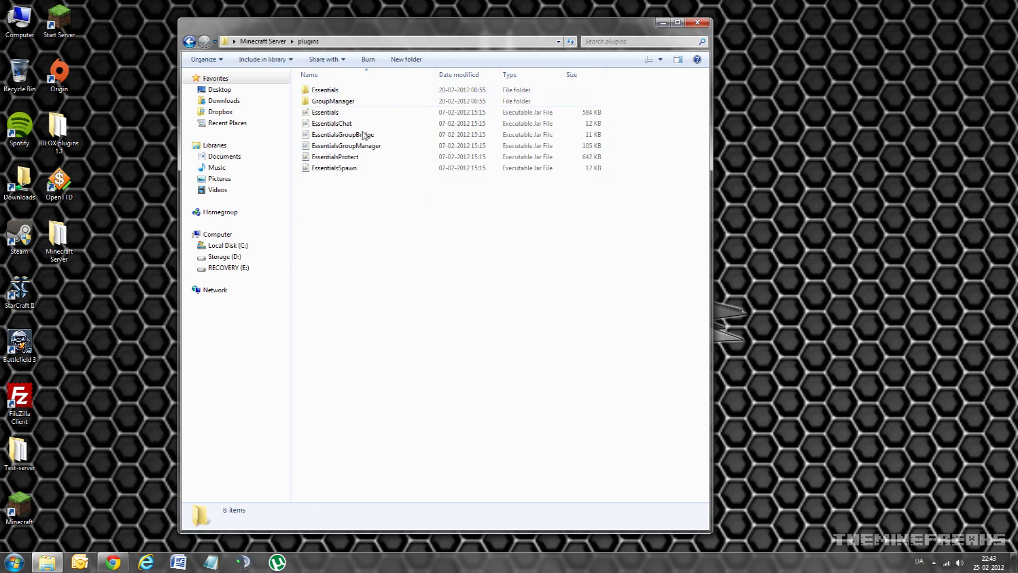
click(327, 102)
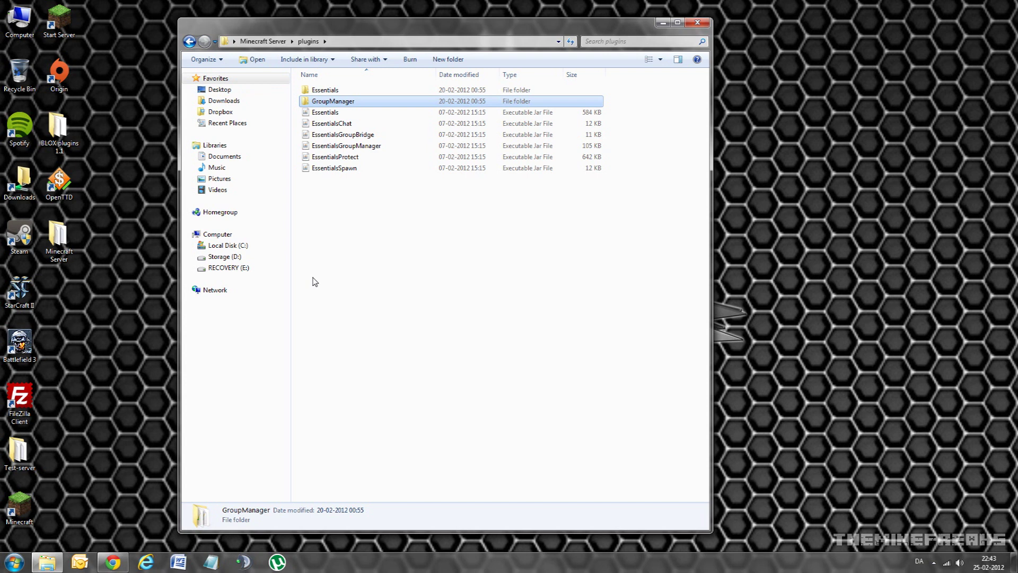
double_click(326, 103)
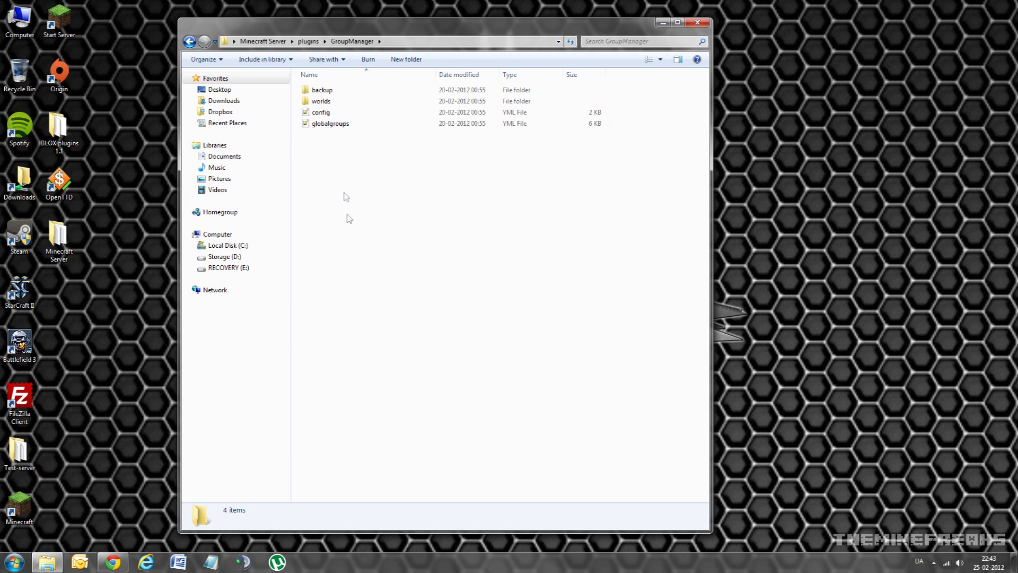
double_click(321, 112)
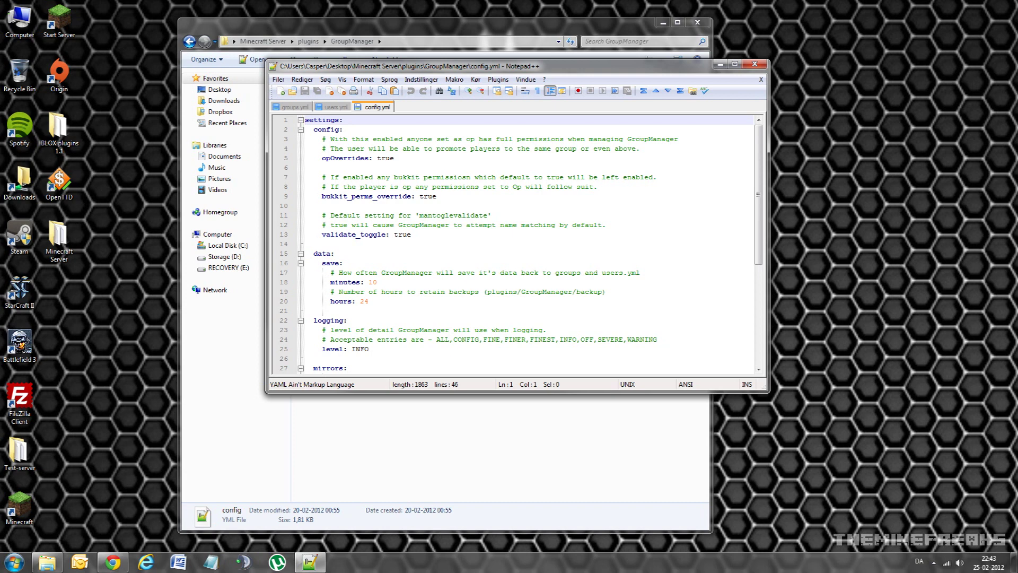
Read the two comment lines above opOverrides that explain op permissions when managing GroupManager
scroll(530, 244, down, 1)
scroll(530, 243, up, 1)
drag(322, 139, 641, 148)
click(419, 215)
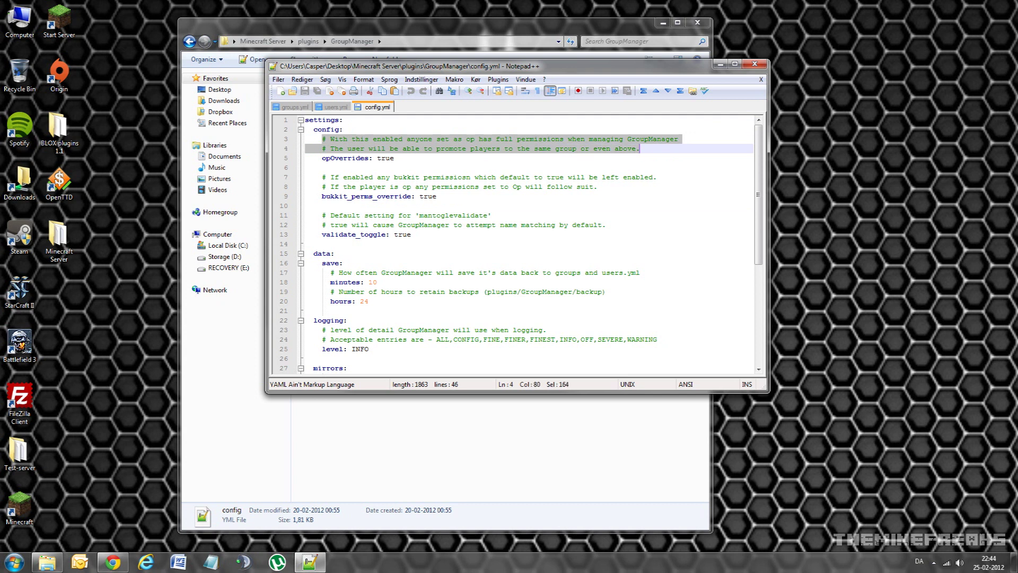
click(416, 148)
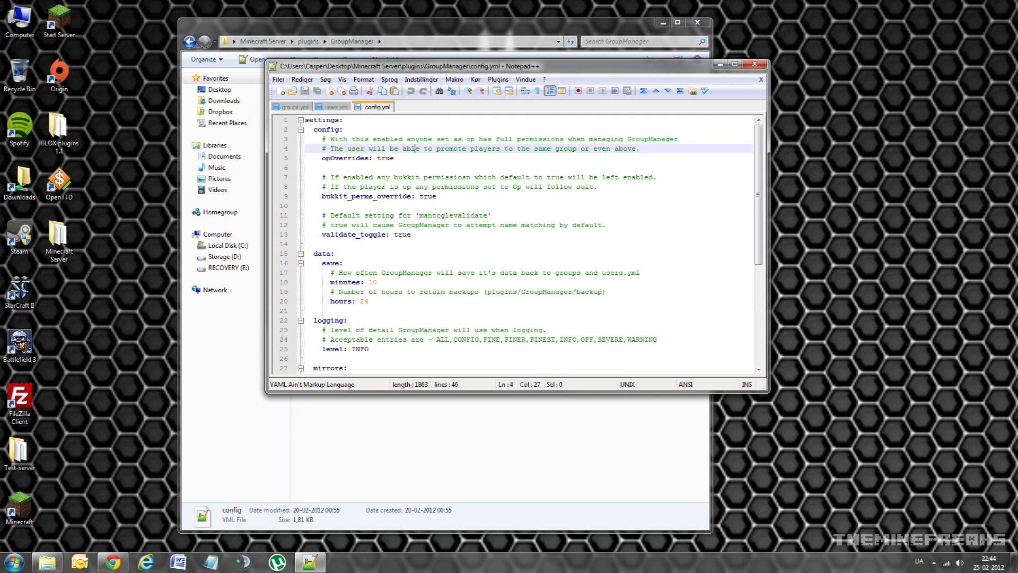
Examine the opOverrides setting and its value in the config section
click(334, 158)
key(End)
key(shift+Left)
key(shift+Left)
key(shift+Left)
key(shift+Left)
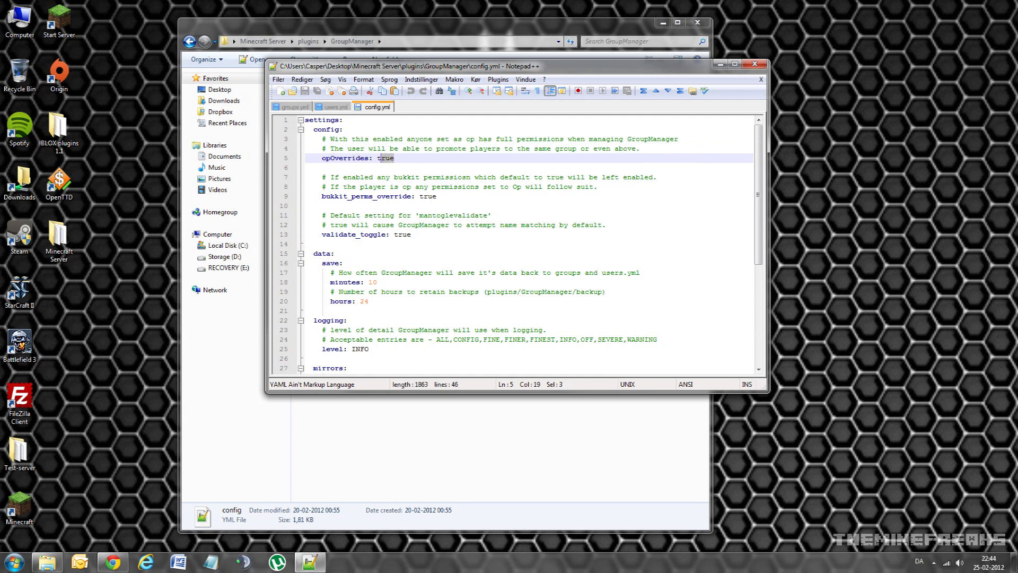
click(393, 177)
drag(322, 158, 394, 158)
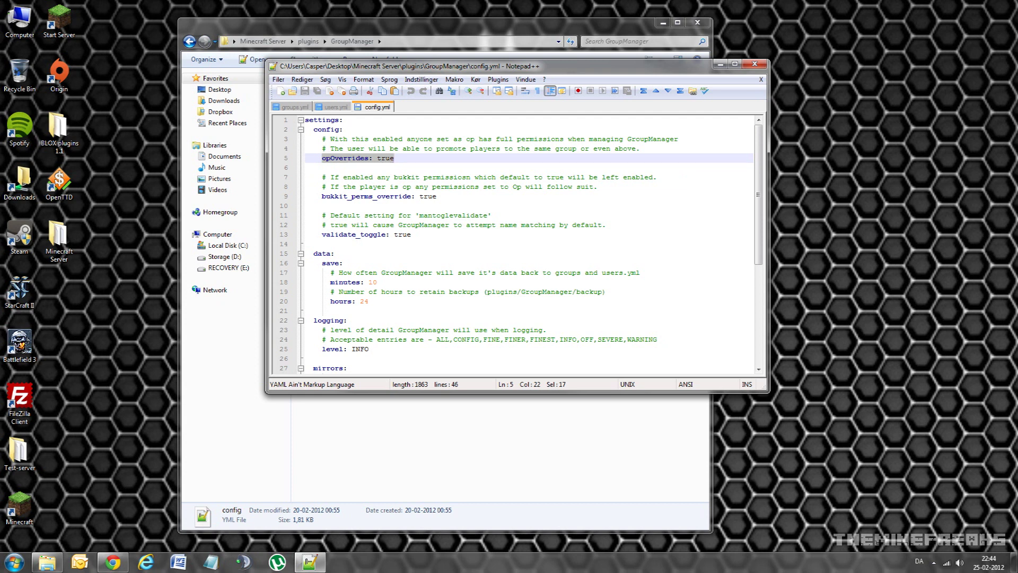
click(377, 187)
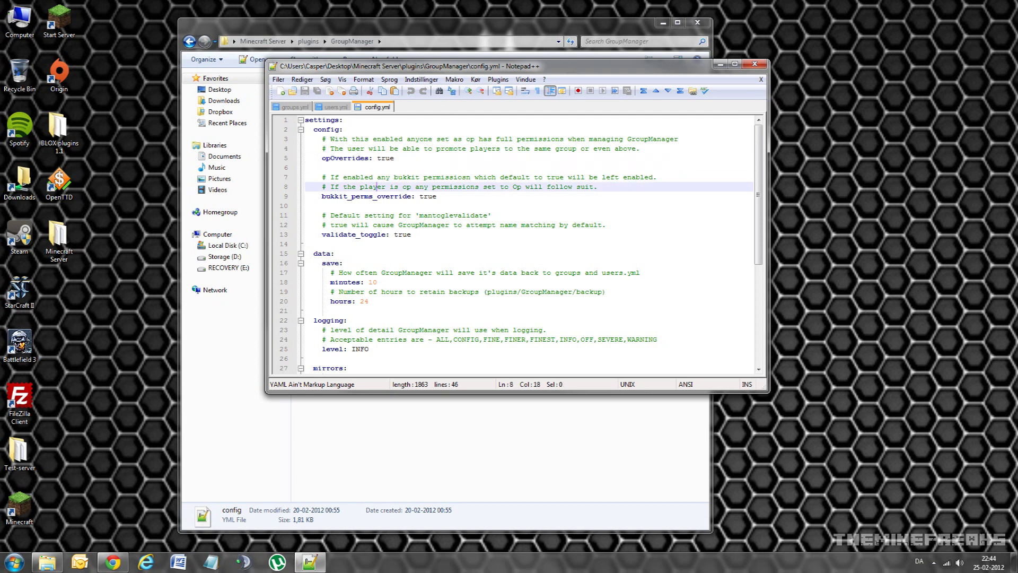
click(394, 158)
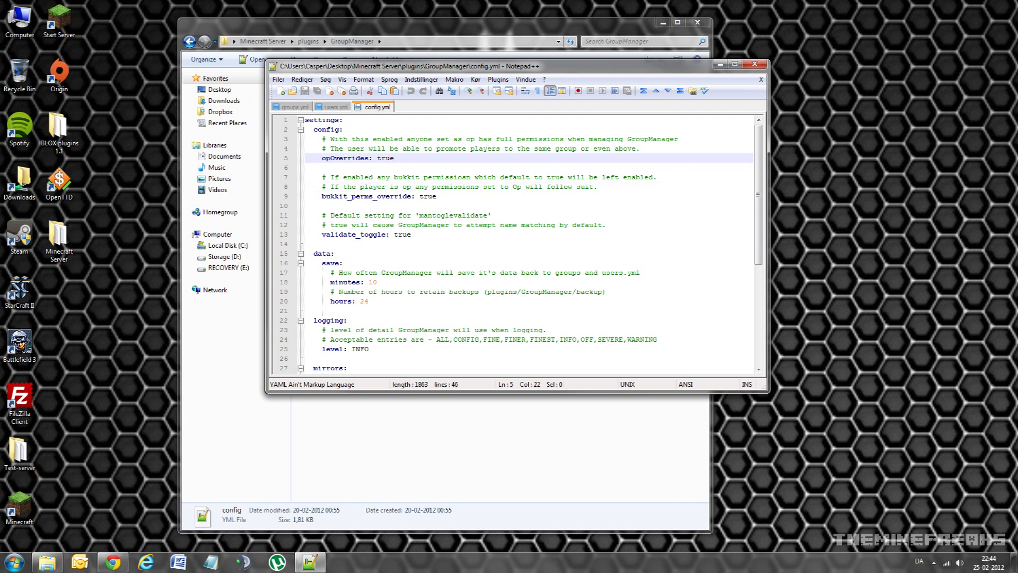
scroll(519, 244, down, 7)
scroll(520, 244, up, 7)
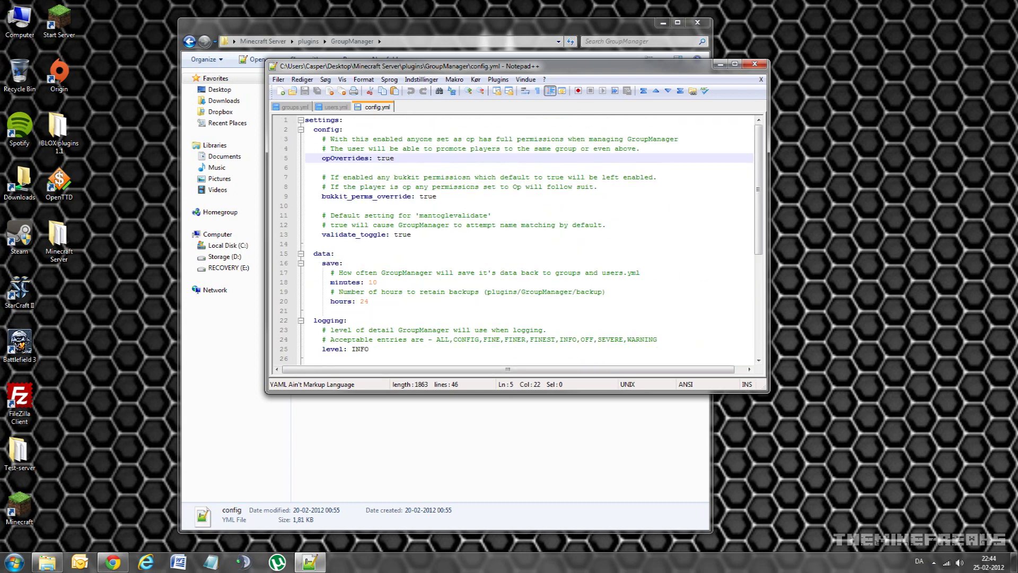
click(444, 149)
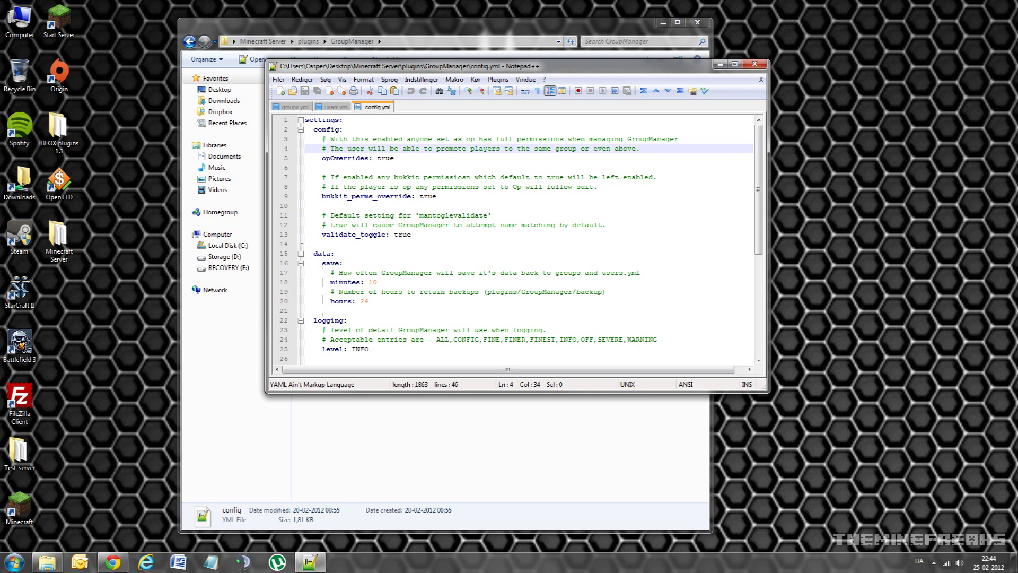
click(380, 158)
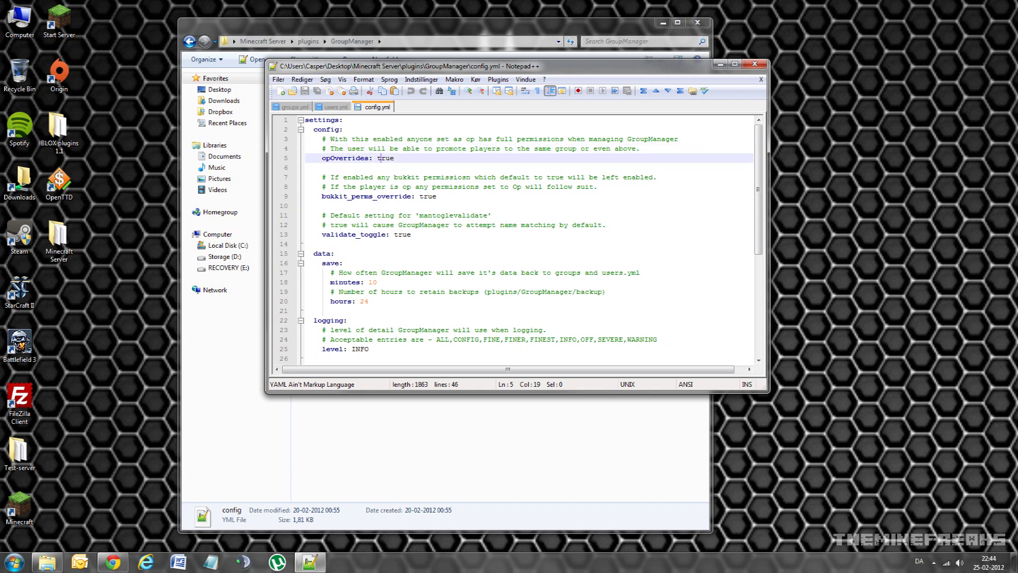
Review the bukkit_perms_override and validate_toggle settings together with their comments
scroll(380, 158, down, 1)
scroll(380, 158, up, 1)
scroll(530, 237, down, 1)
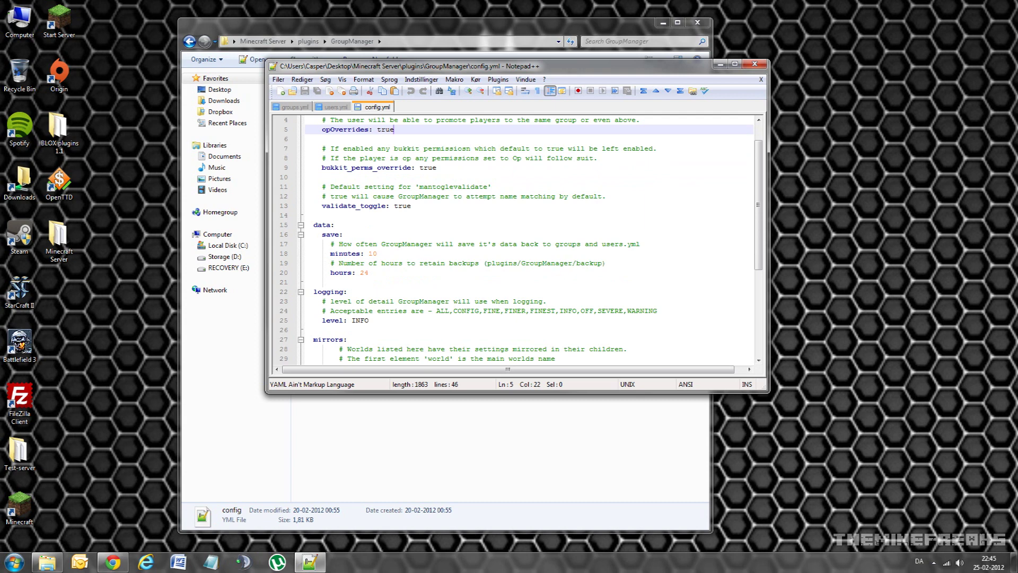
scroll(531, 238, up, 1)
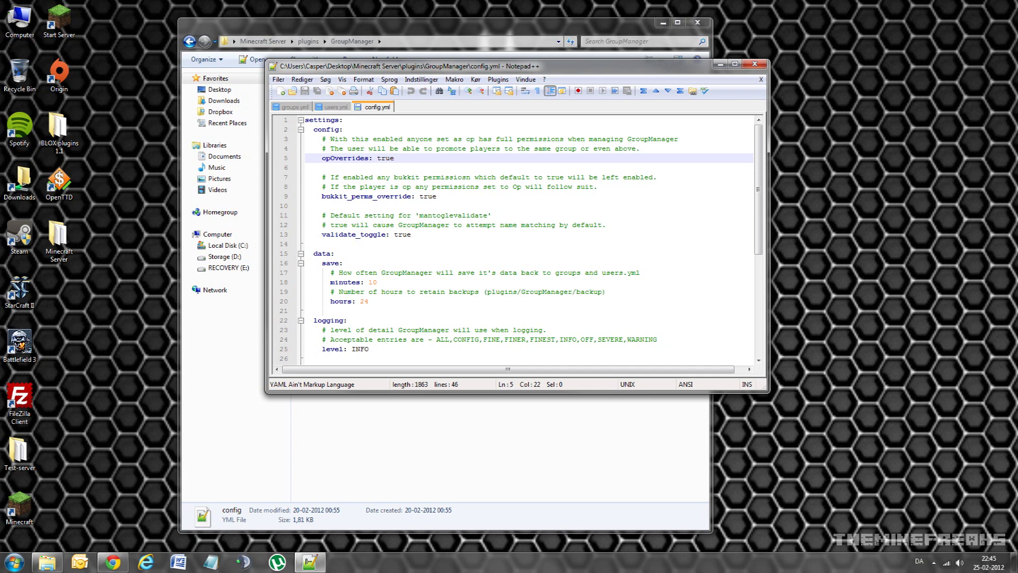
scroll(530, 237, down, 2)
scroll(531, 237, up, 2)
scroll(530, 238, down, 1)
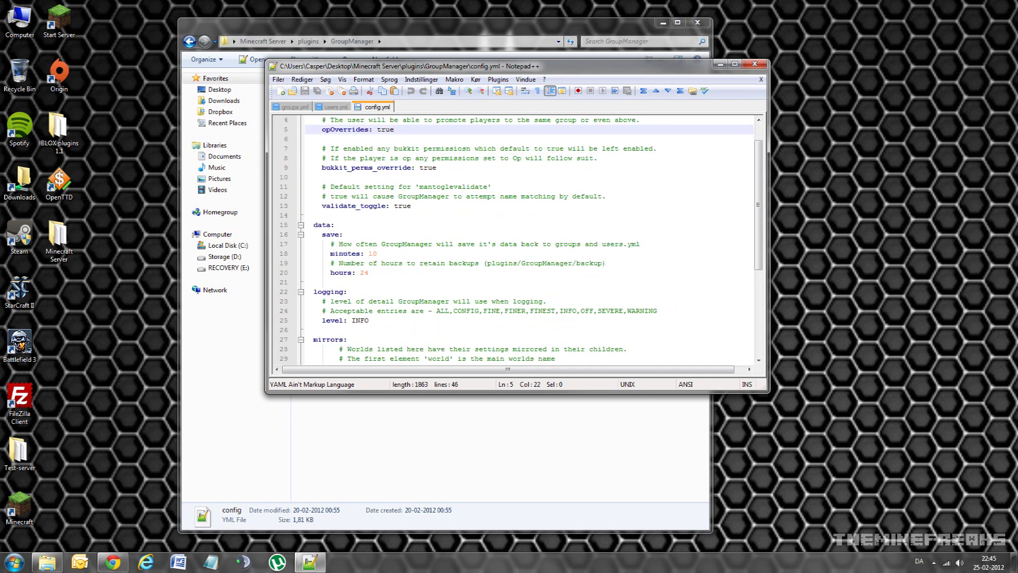
scroll(531, 237, down, 1)
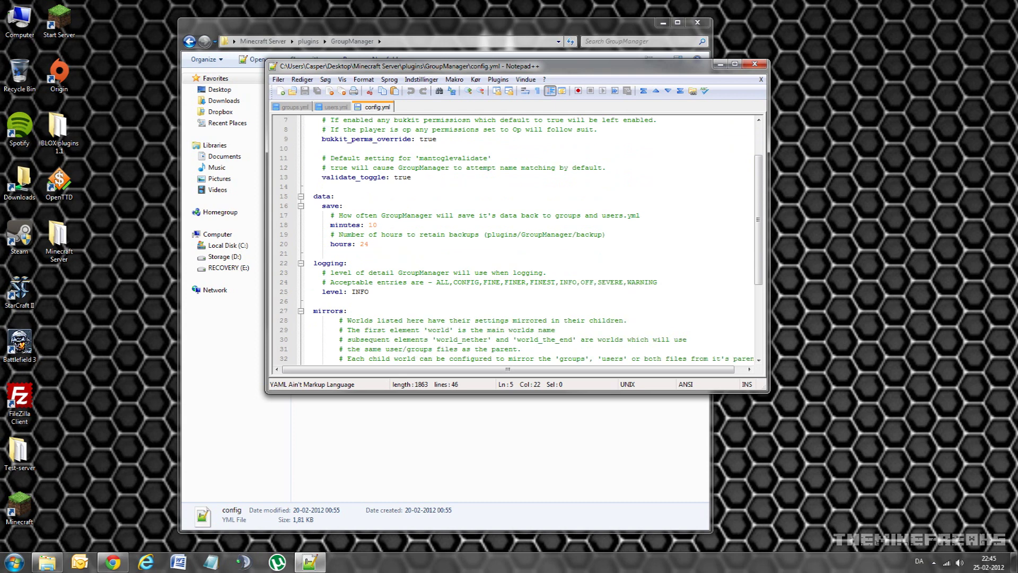
scroll(530, 237, up, 1)
scroll(530, 237, down, 1)
scroll(530, 237, down, 1)
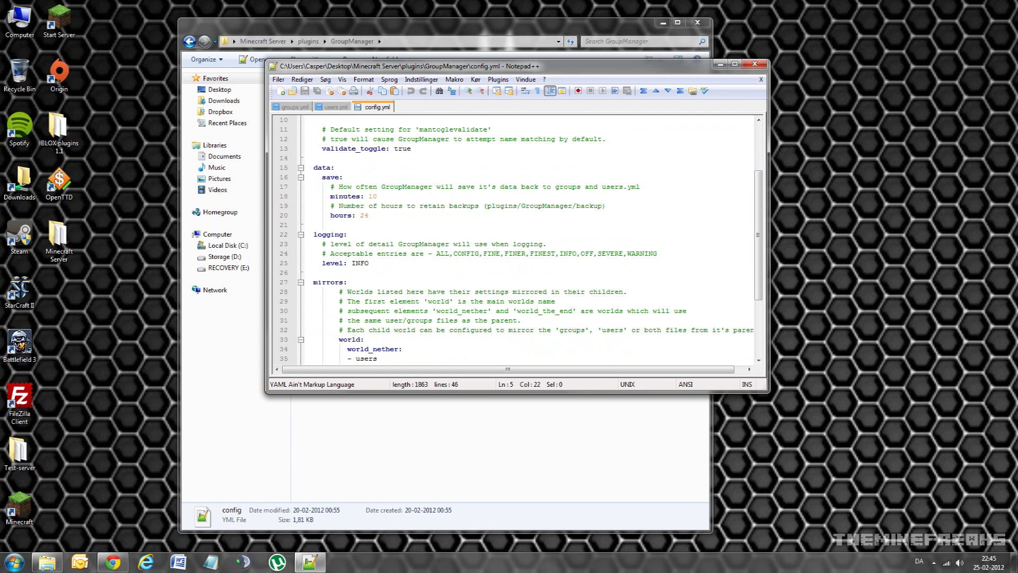
Examine the save interval in minutes and the backup retention in hours under the data section
scroll(530, 238, down, 2)
scroll(531, 238, up, 1)
click(377, 167)
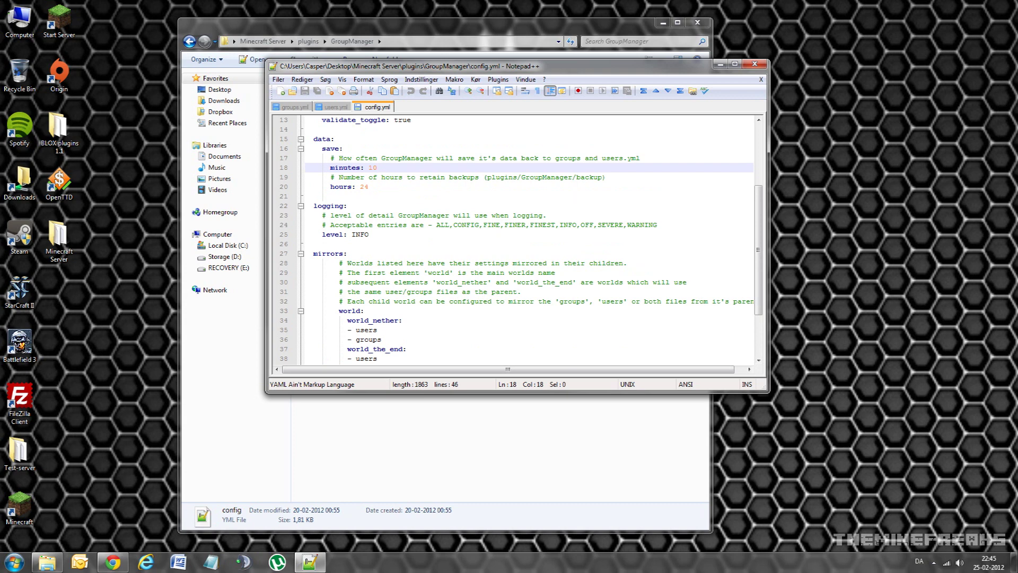
scroll(531, 238, down, 1)
click(369, 158)
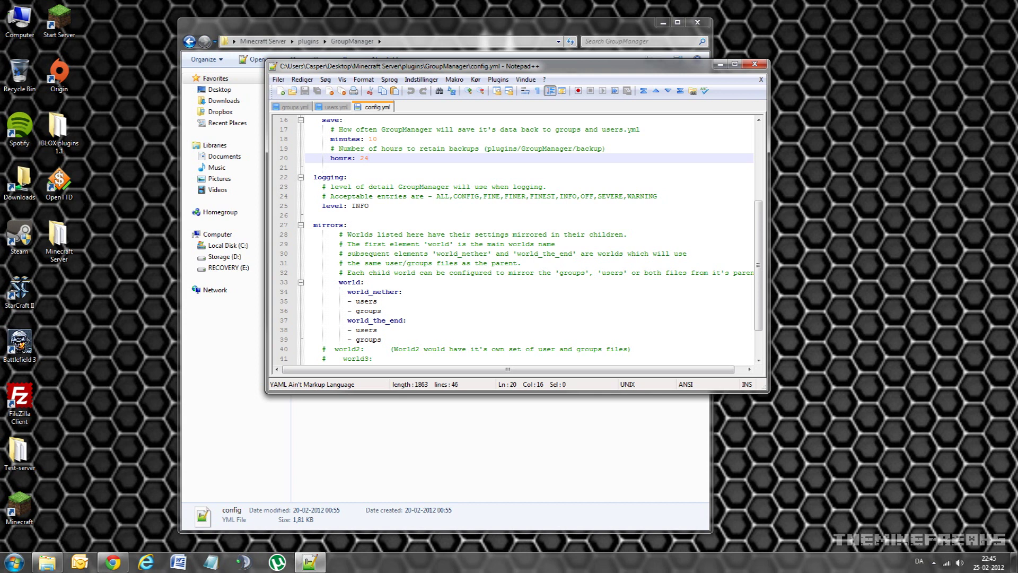
Examine the acceptable logging levels and the world block with world_nether and world_the_end under mirrors
scroll(530, 239, down, 1)
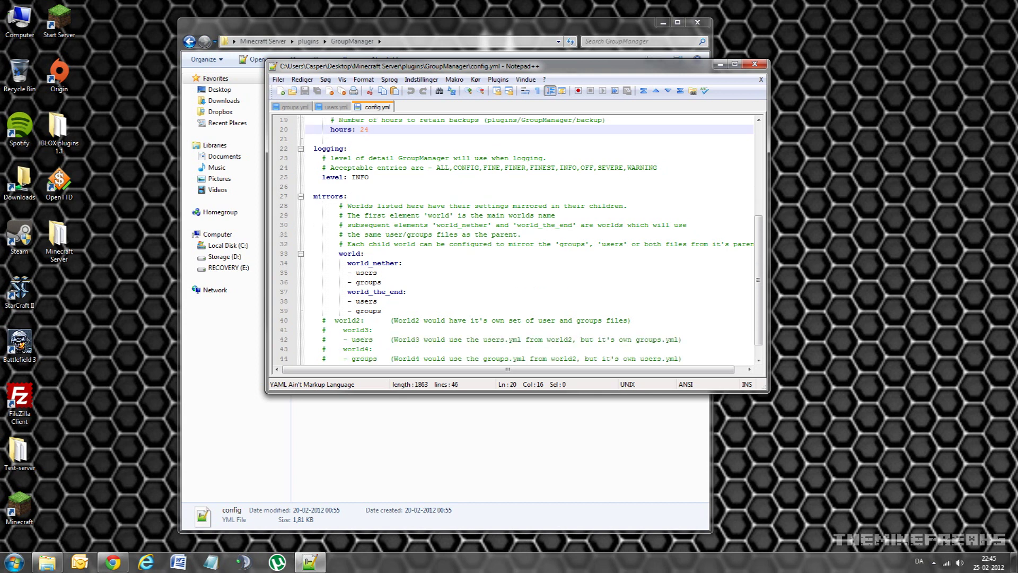
scroll(530, 239, down, 1)
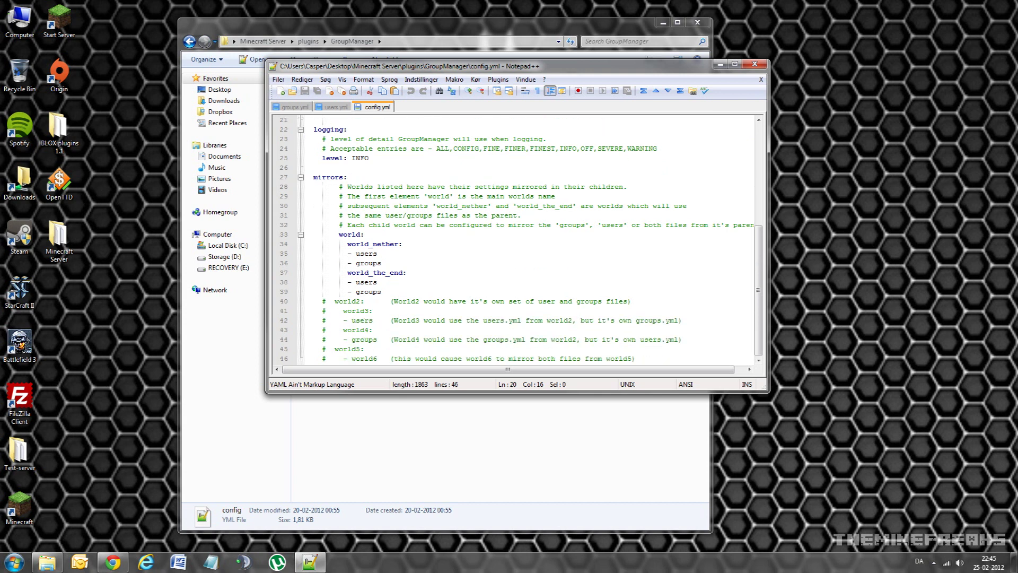
drag(436, 148, 656, 153)
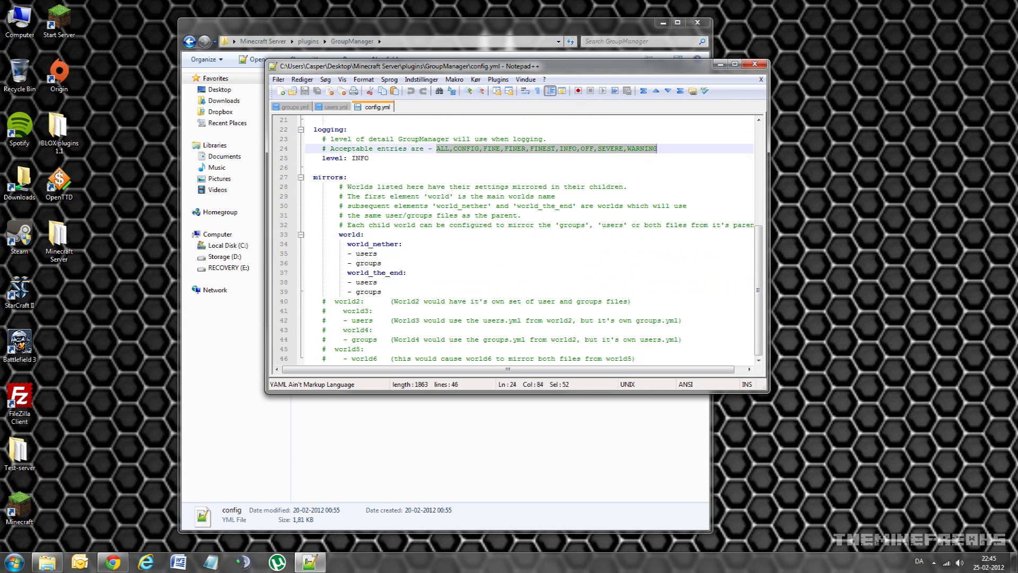
click(440, 216)
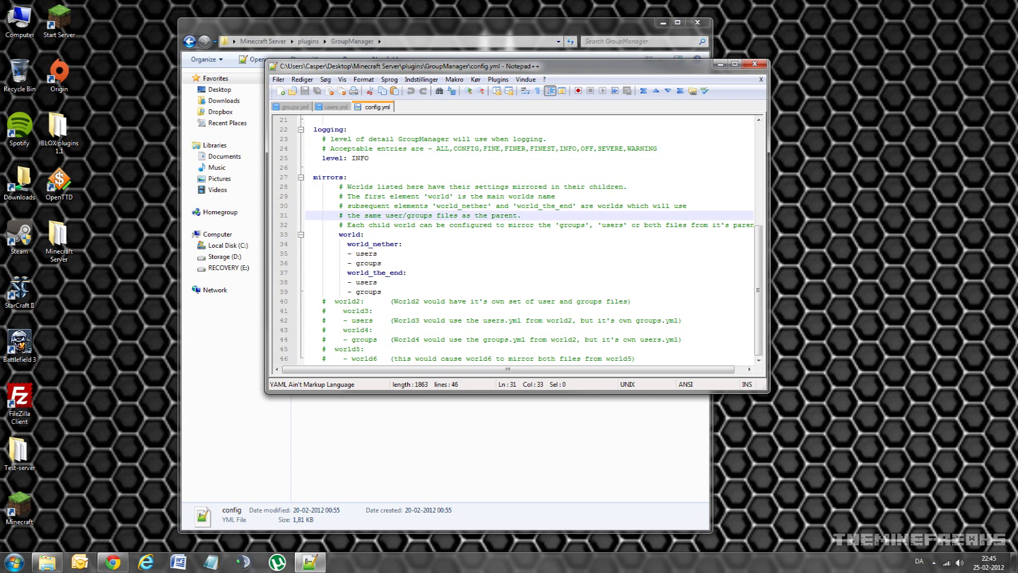
drag(335, 234, 440, 292)
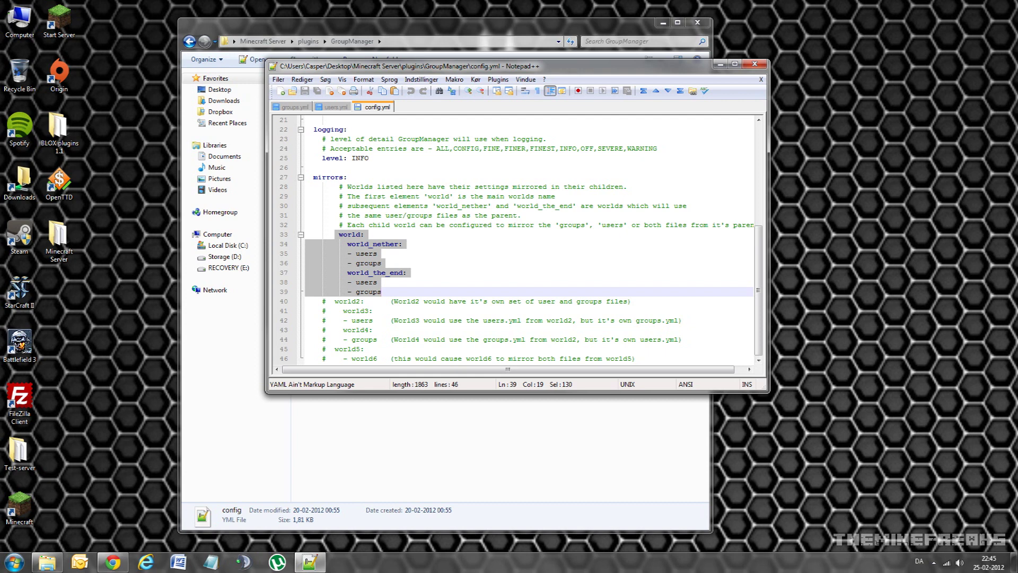
click(389, 216)
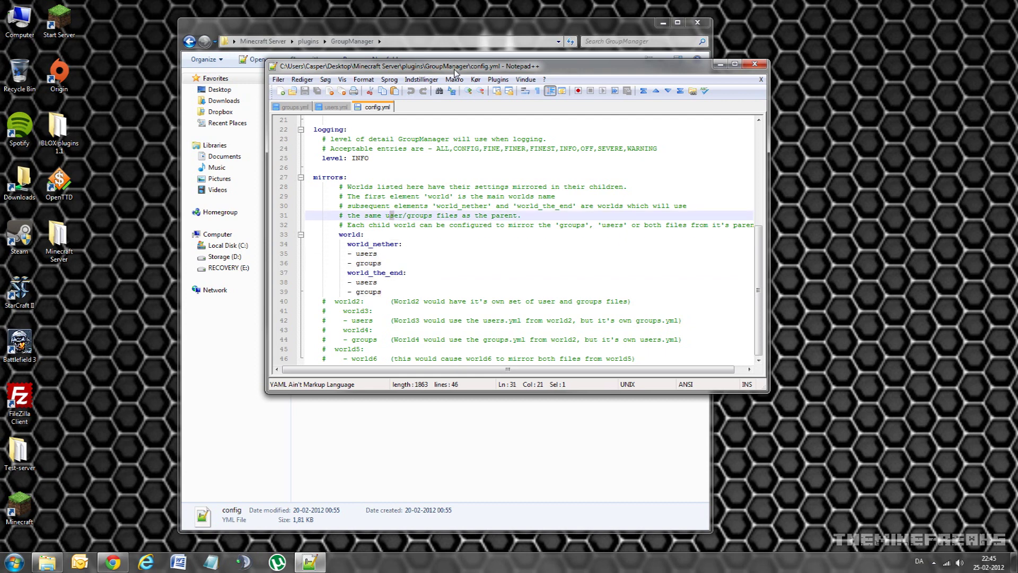
Move the config editor aside and return to the Minecraft Server folder to locate the world and world_nether folders
drag(454, 72, 669, 189)
click(189, 42)
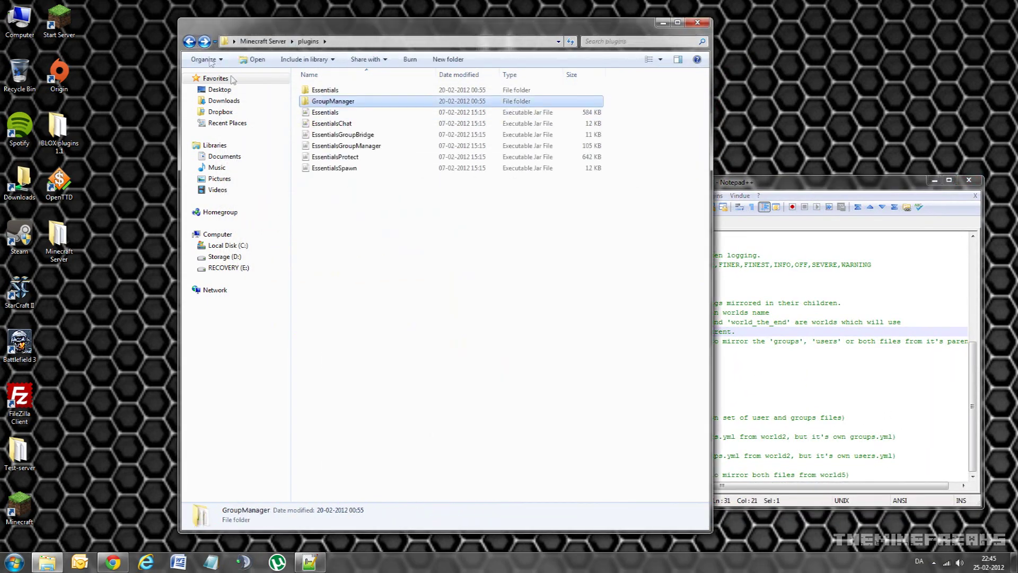
click(189, 42)
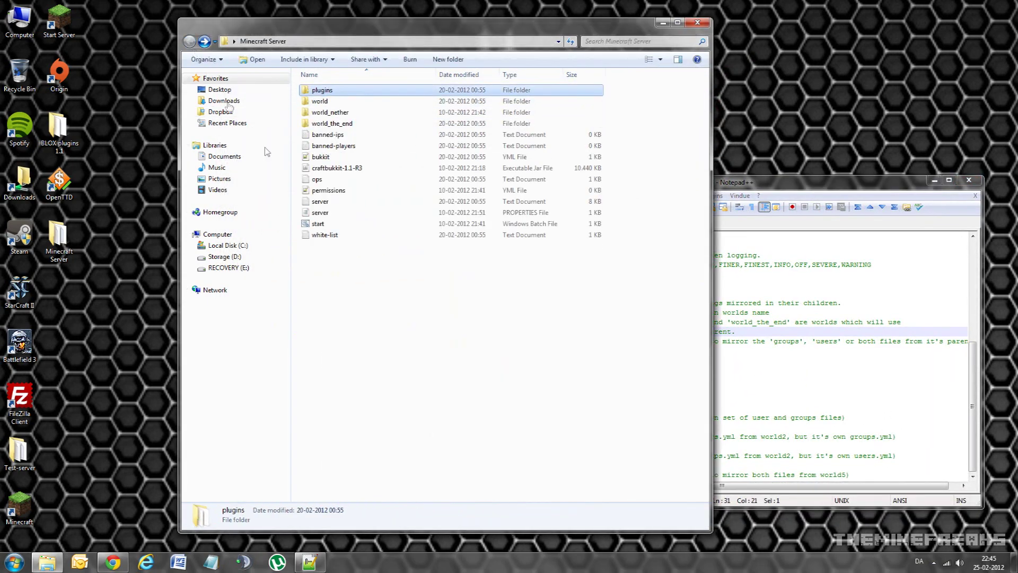
click(321, 102)
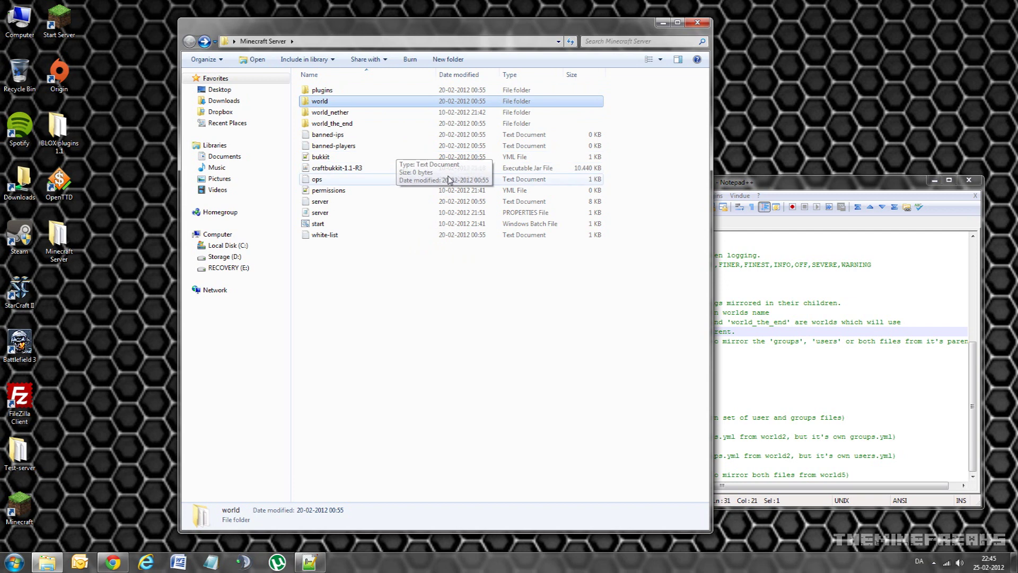
click(329, 114)
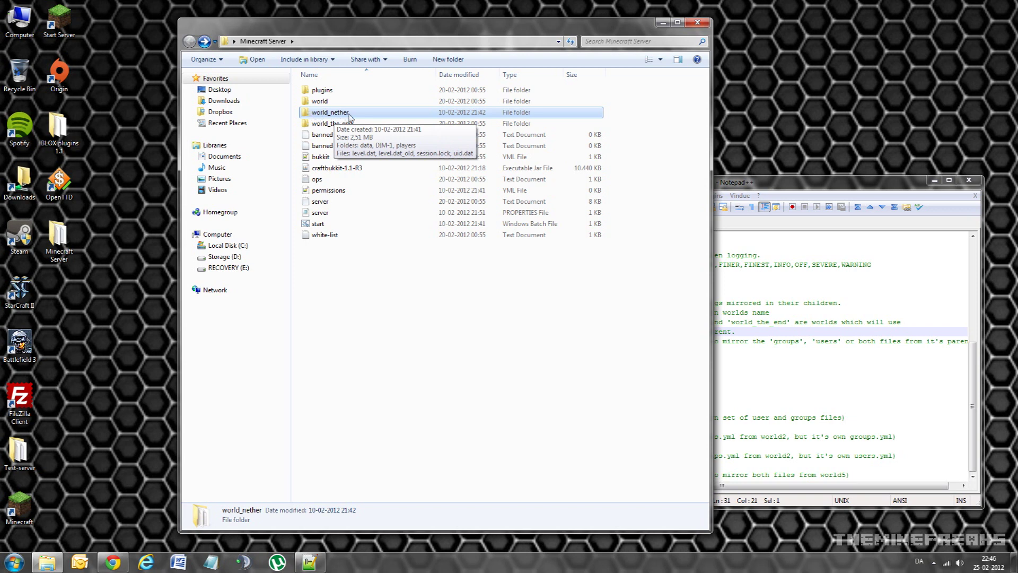
Locate the world_the_end folder, then bring config.yml back over the folder window and highlight the world block under mirrors
click(342, 124)
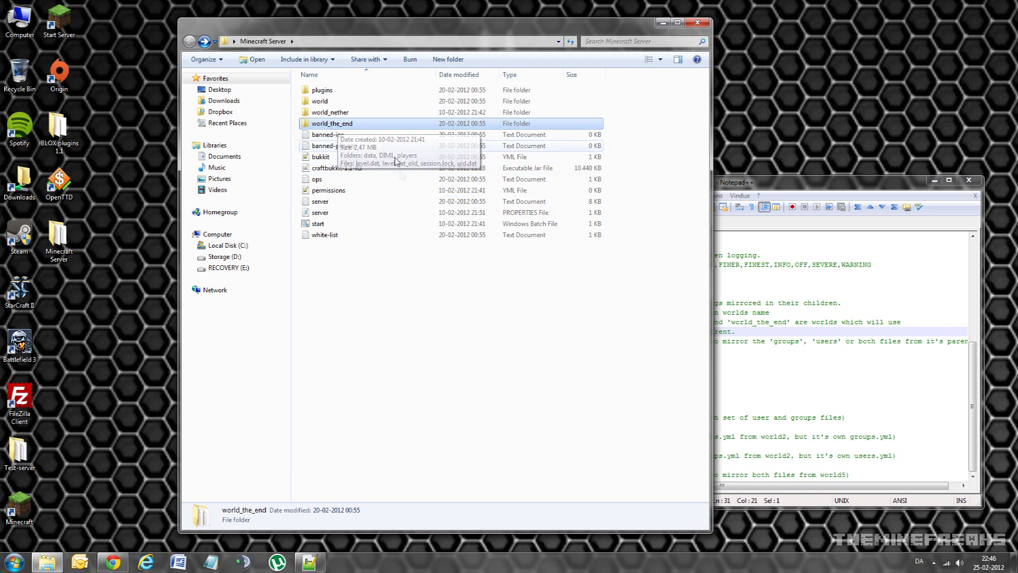
drag(739, 185, 521, 137)
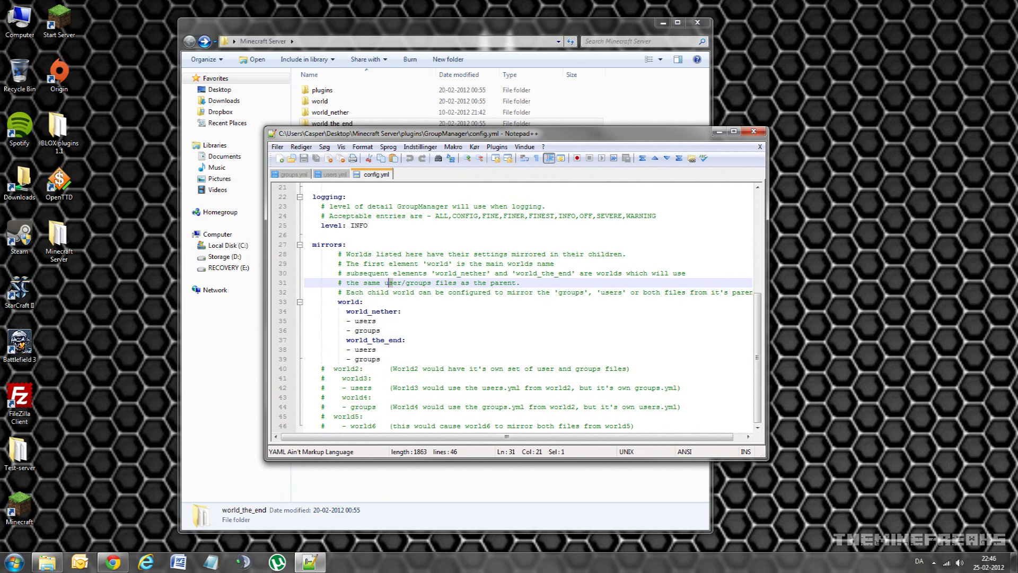
drag(337, 301, 377, 349)
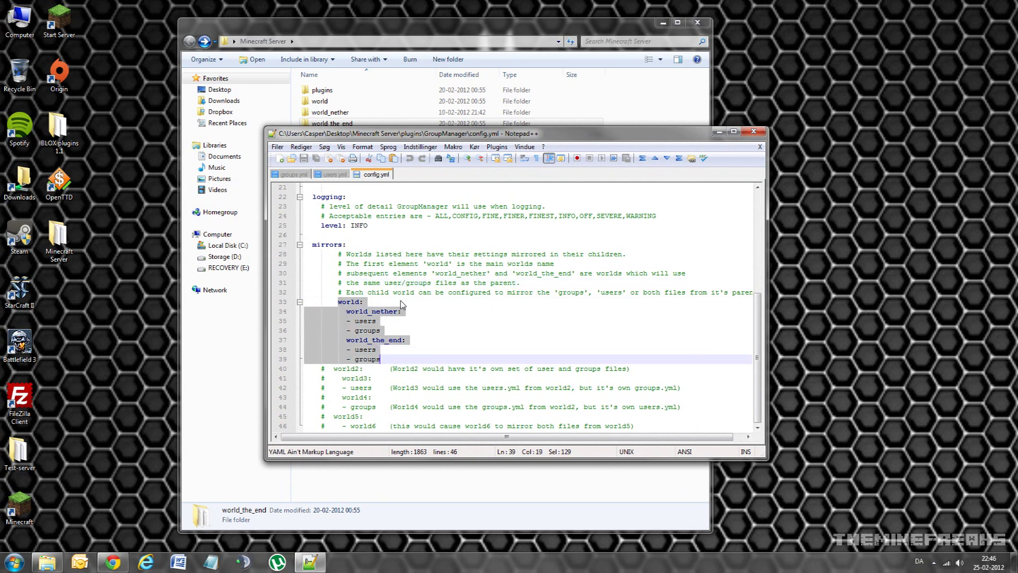
click(395, 311)
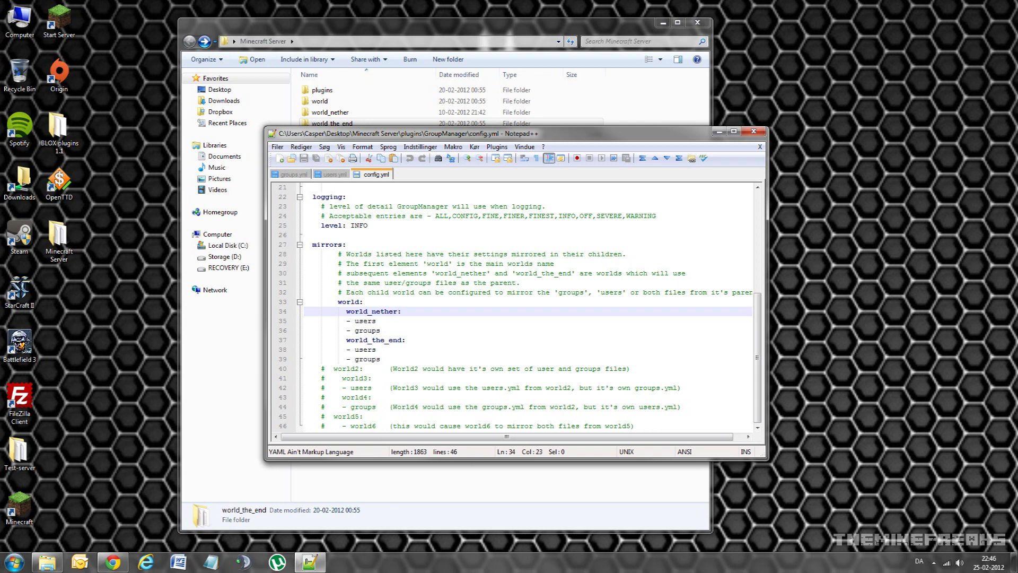
drag(338, 302, 380, 359)
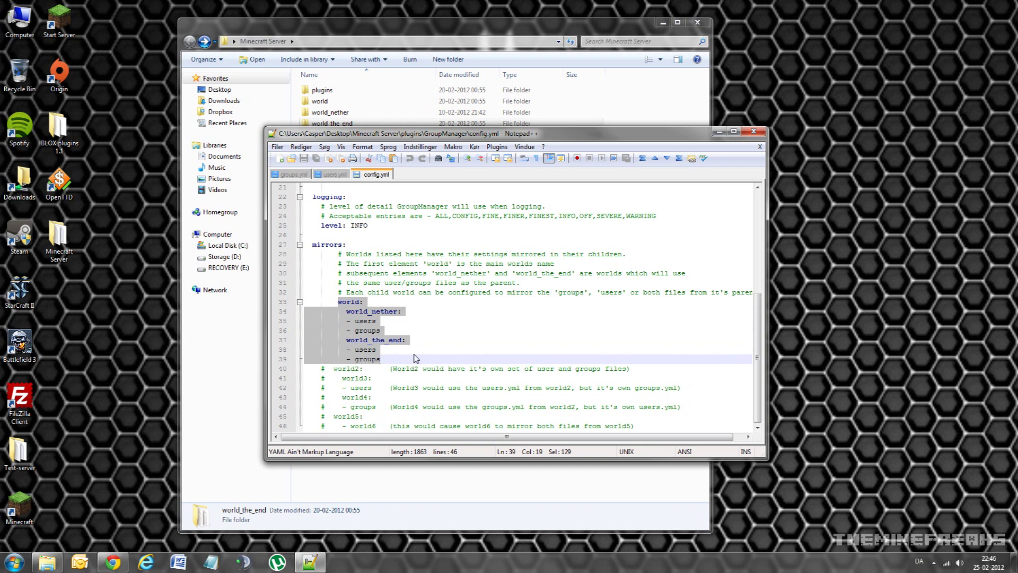
click(384, 283)
drag(338, 302, 380, 359)
click(390, 312)
Move the config editor aside and open the world folder inside plugins, GroupManager, worlds
drag(388, 139, 495, 175)
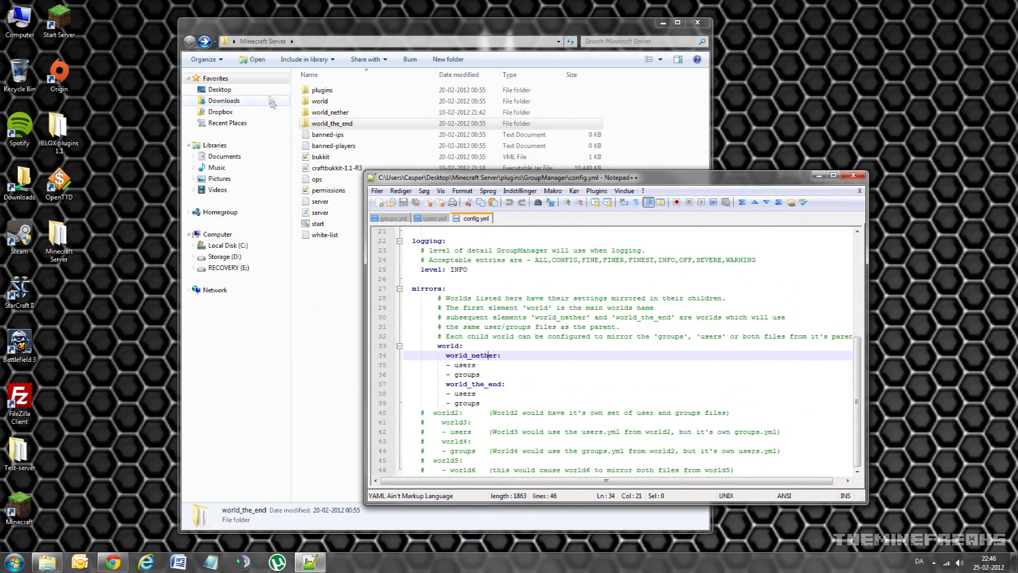
click(320, 92)
double_click(320, 93)
double_click(324, 100)
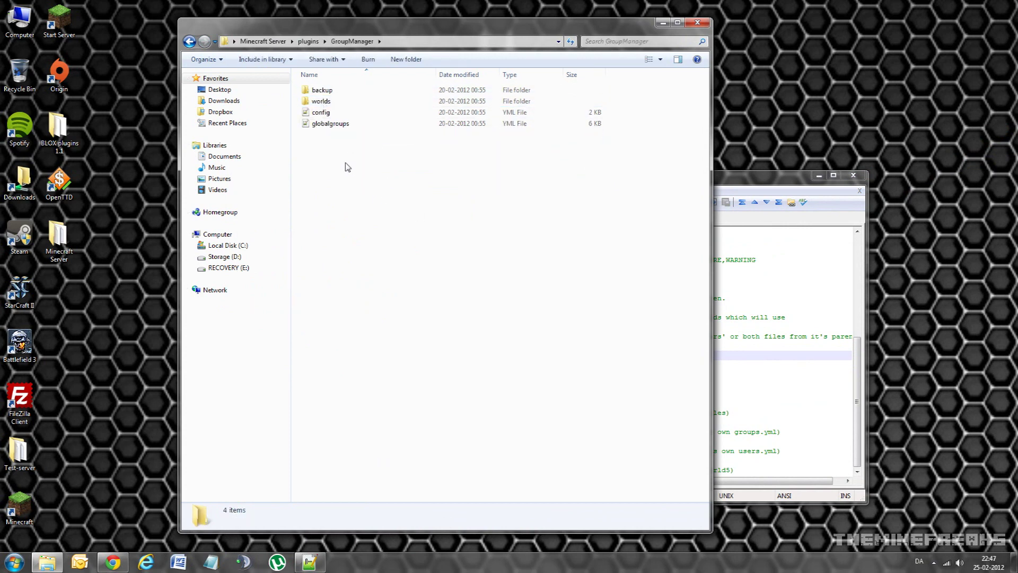
double_click(321, 105)
click(320, 92)
double_click(321, 92)
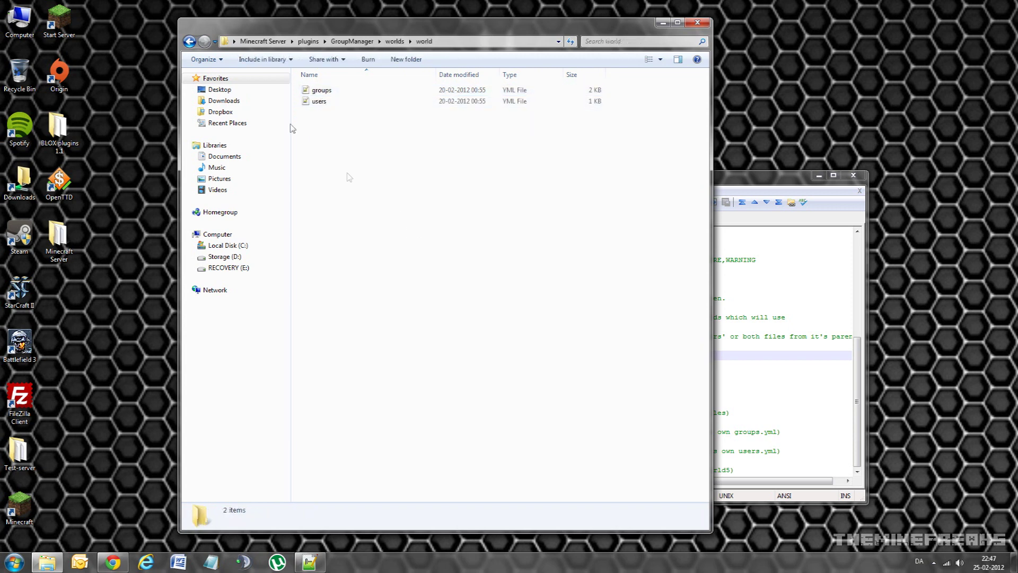
Go back to the worlds folder and reopen its world folder to view the groups and users files
click(189, 42)
click(379, 194)
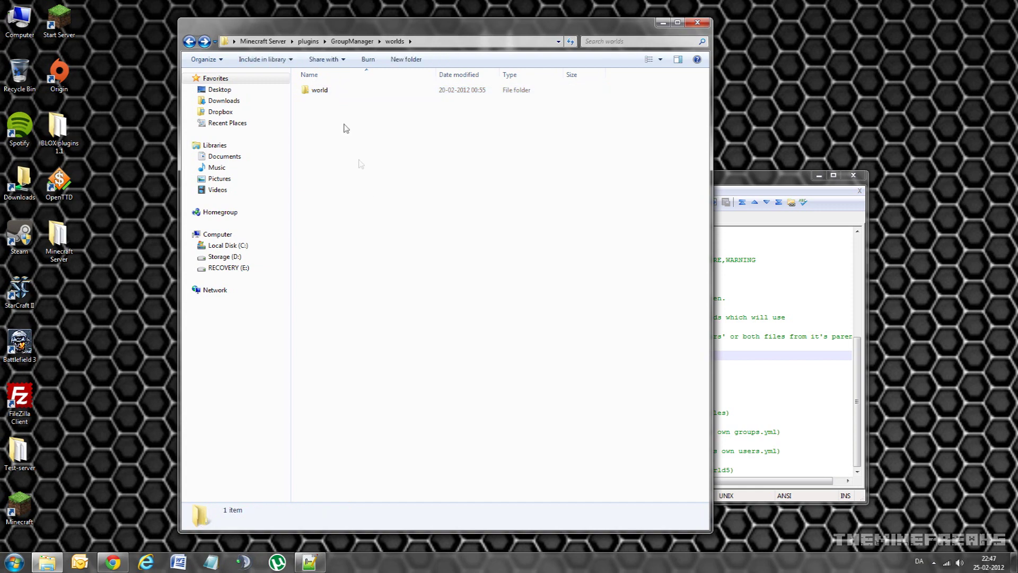
click(326, 92)
double_click(326, 91)
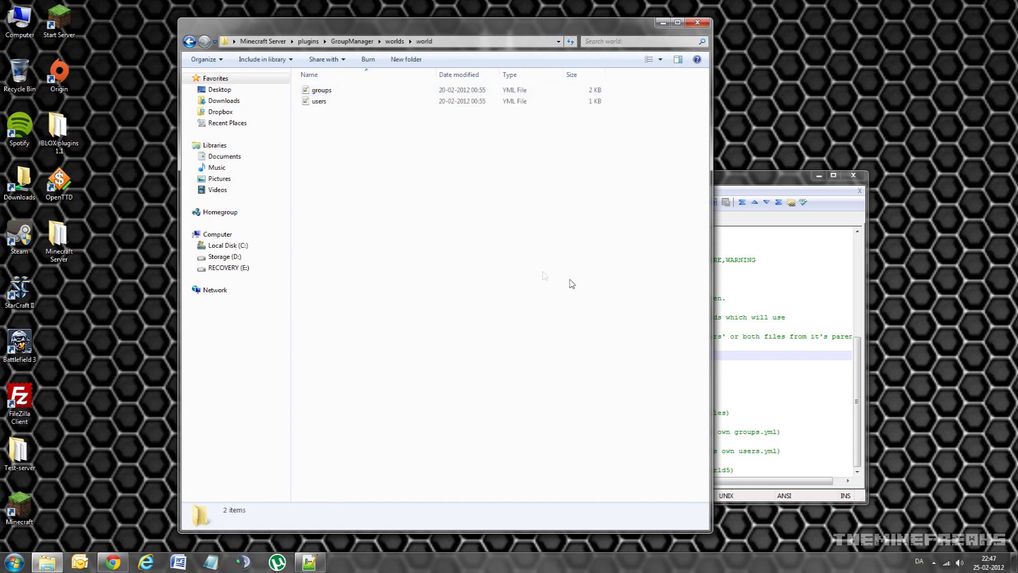
Highlight the parent world entry under mirrors in config.yml, then return to the worlds folder
click(722, 183)
drag(567, 178, 503, 112)
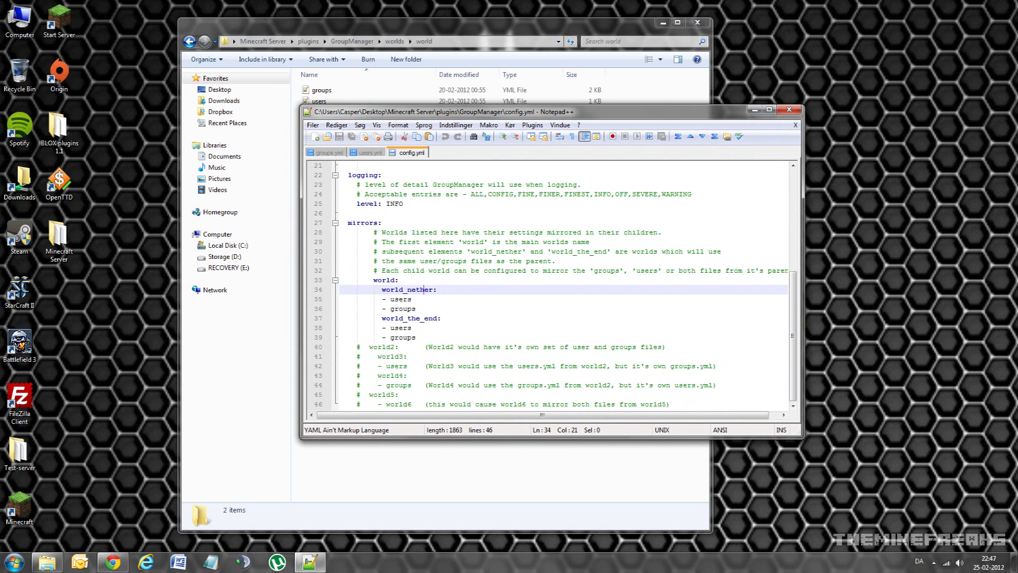
drag(373, 280, 398, 279)
drag(480, 114, 510, 220)
click(189, 41)
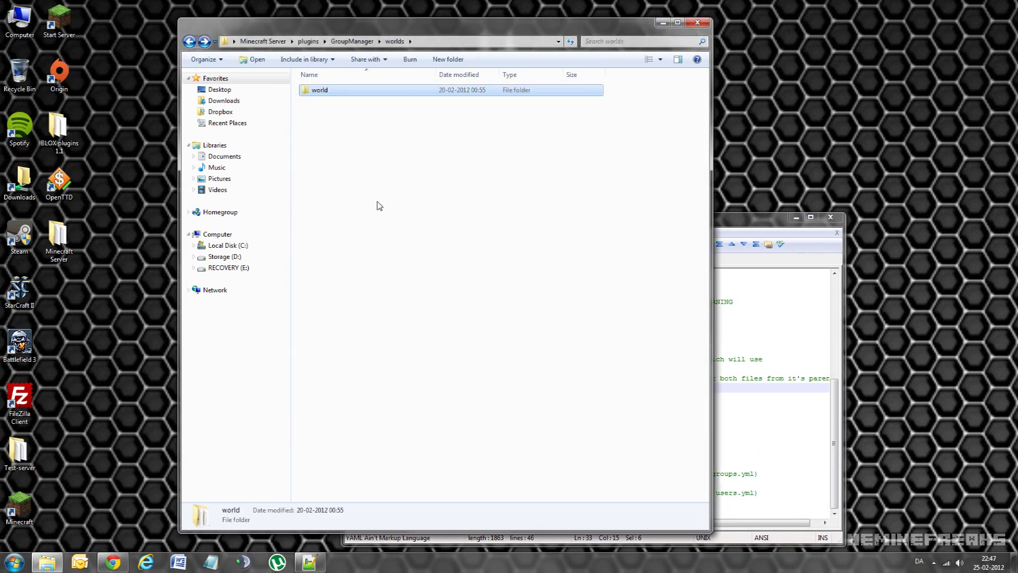
Compare the worlds folder with the mirrors section and reposition the config editor over the folder window
click(733, 221)
drag(733, 221, 641, 173)
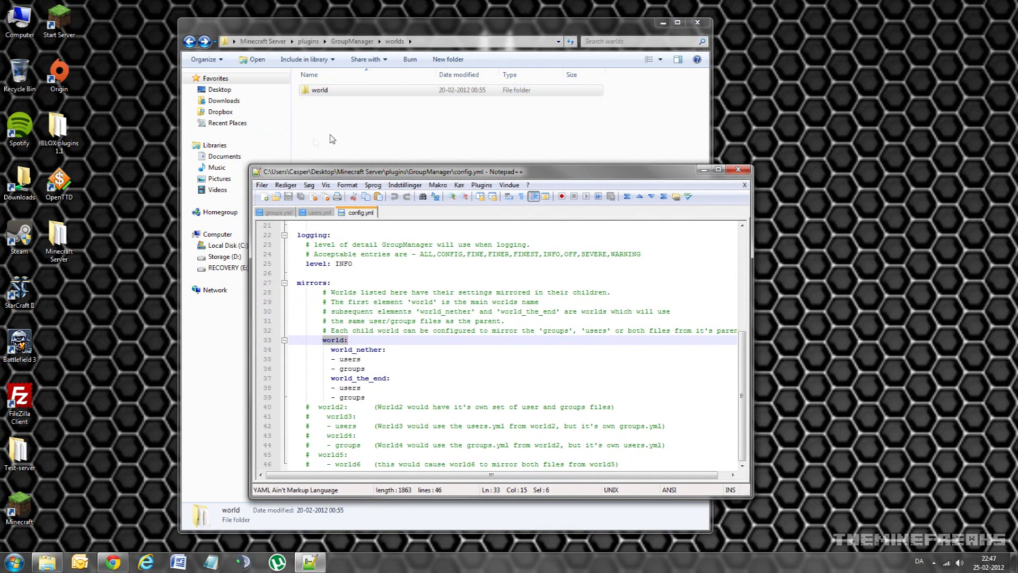
click(343, 132)
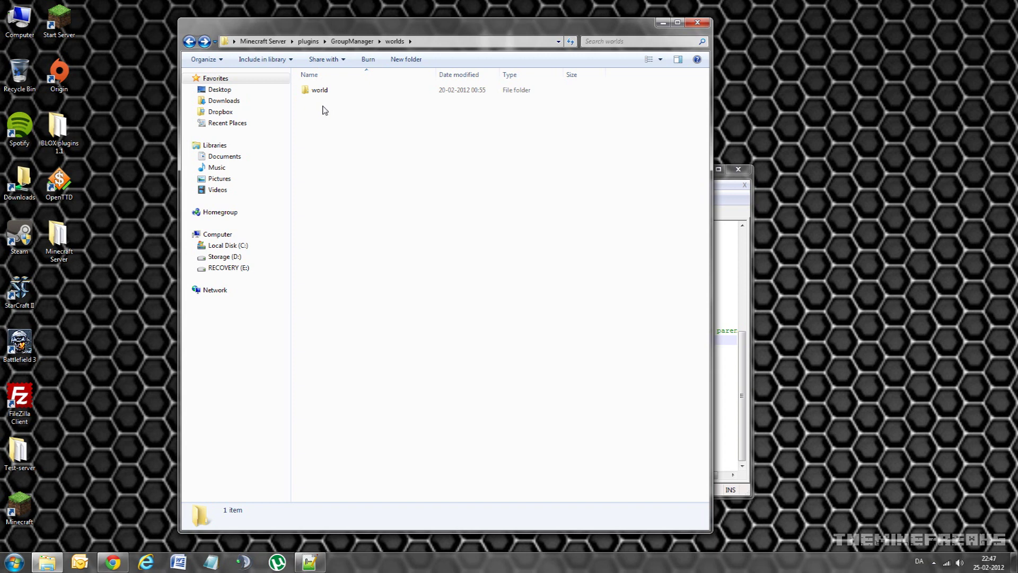
click(730, 198)
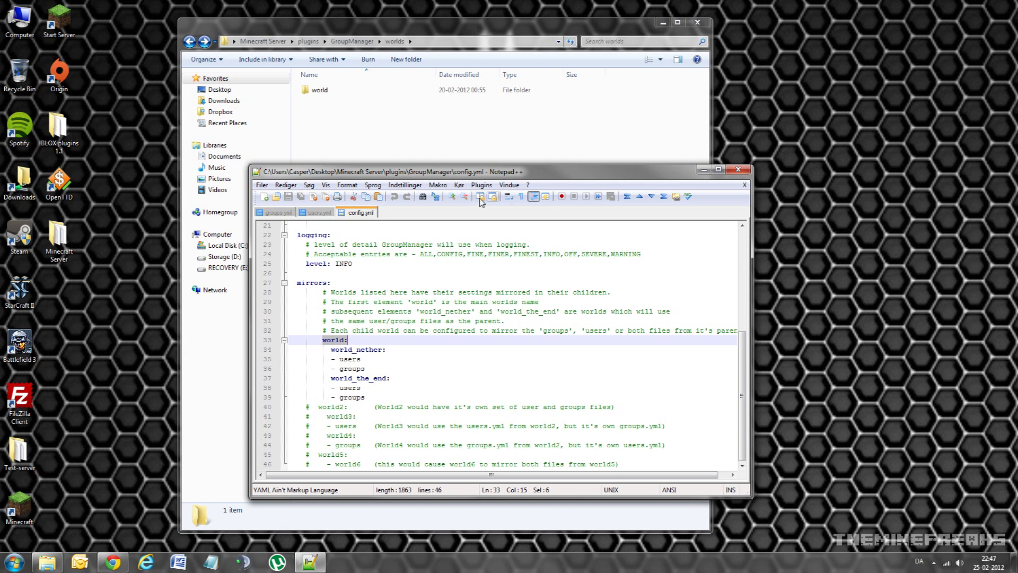
drag(427, 176, 443, 117)
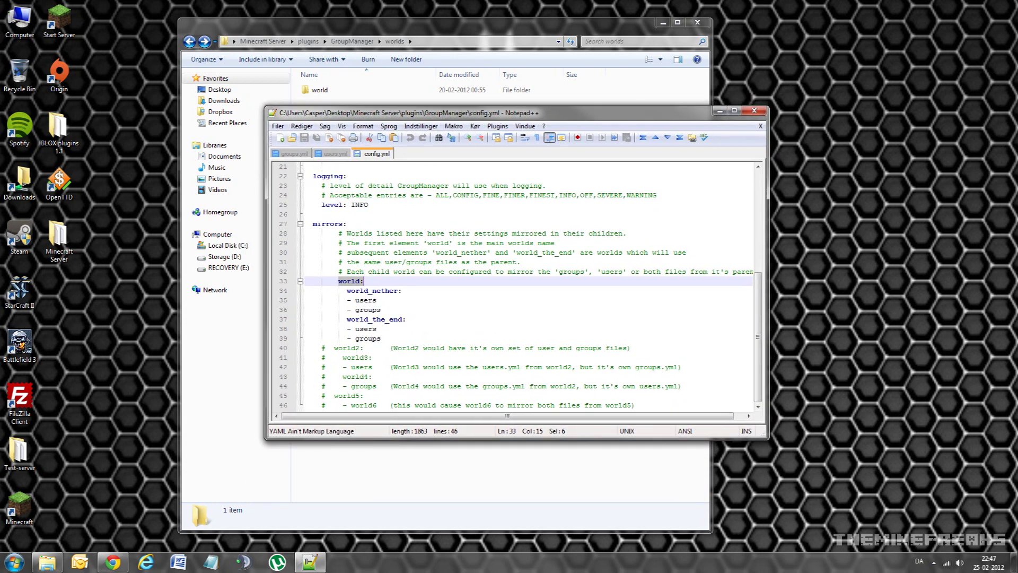
drag(400, 114, 401, 120)
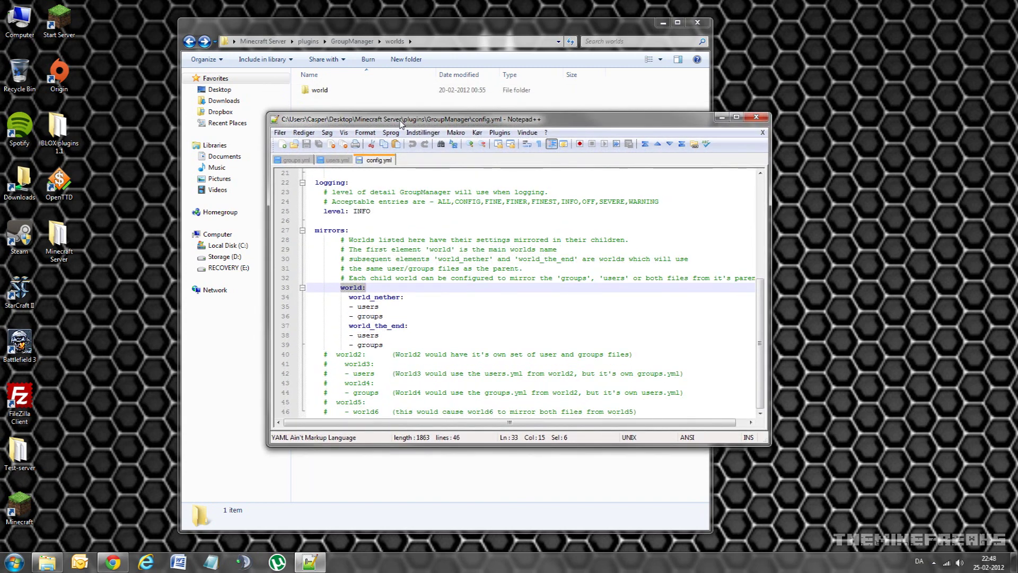
drag(401, 122, 394, 41)
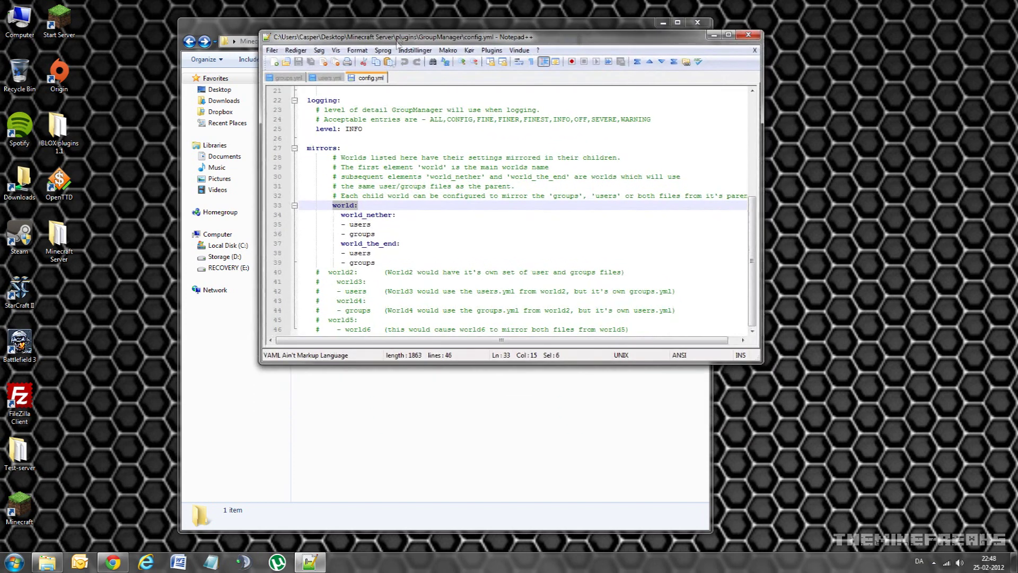
Highlight the full world block under mirrors, then only its parent world key
drag(321, 205, 376, 262)
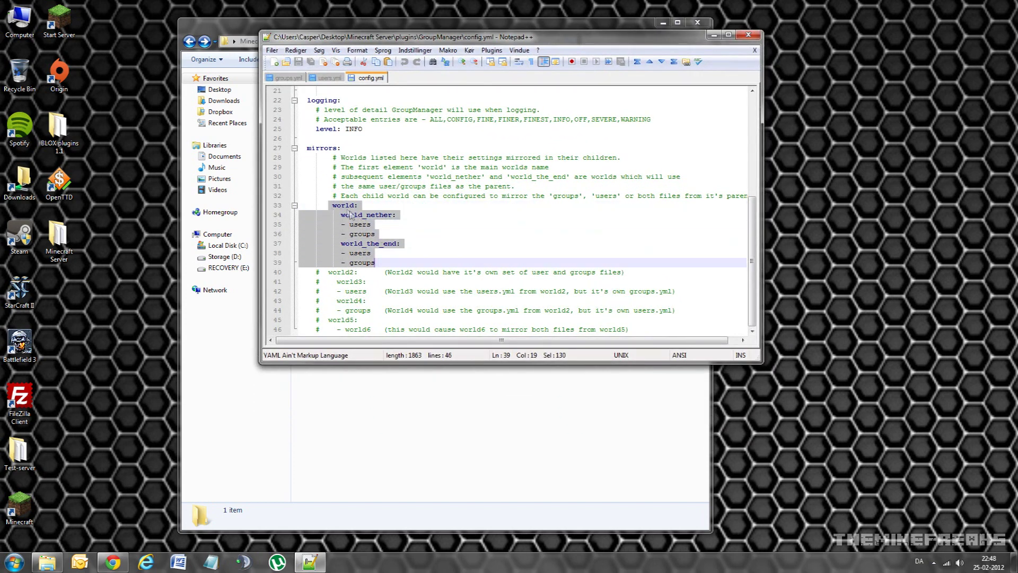
click(344, 205)
double_click(345, 205)
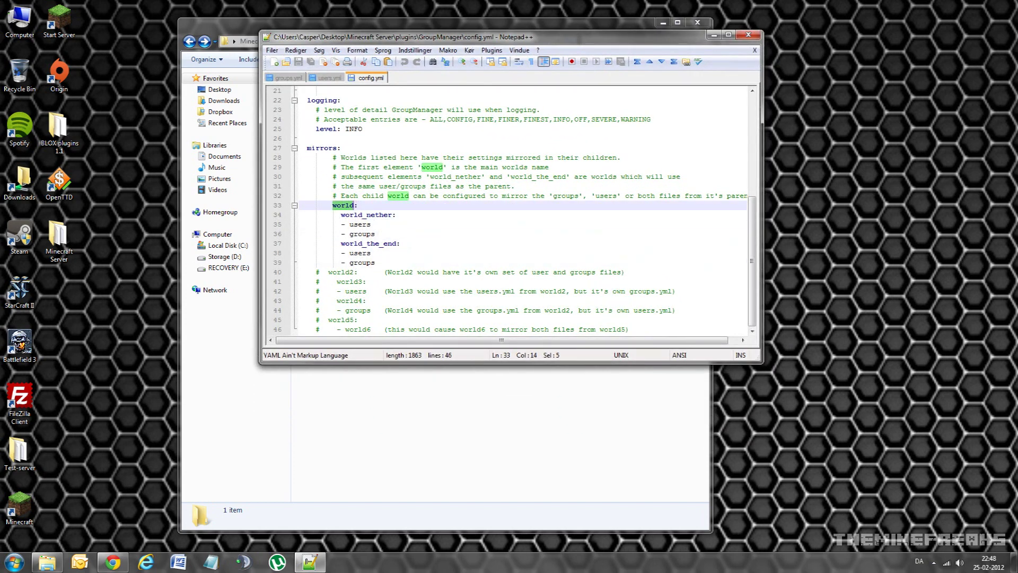
key(End)
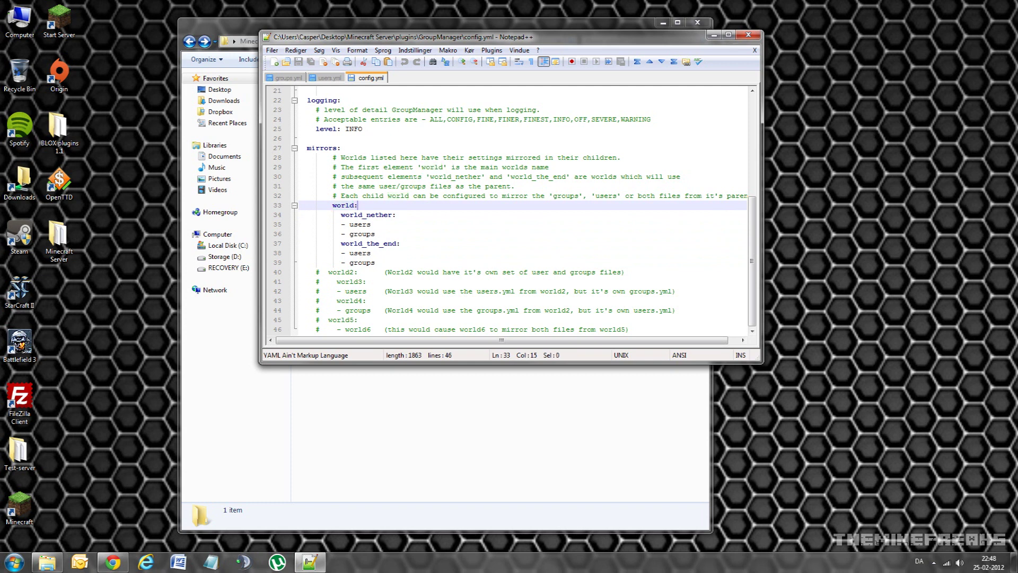
key(shift+Left)
key(shift+Left)
key(shift+Left)
key(shift+Left)
key(shift+Left)
key(shift+Left)
key(shift+Left)
Highlight the world_nether and world_the_end child entries together, then return to the parent world line
click(349, 215)
drag(341, 215, 375, 263)
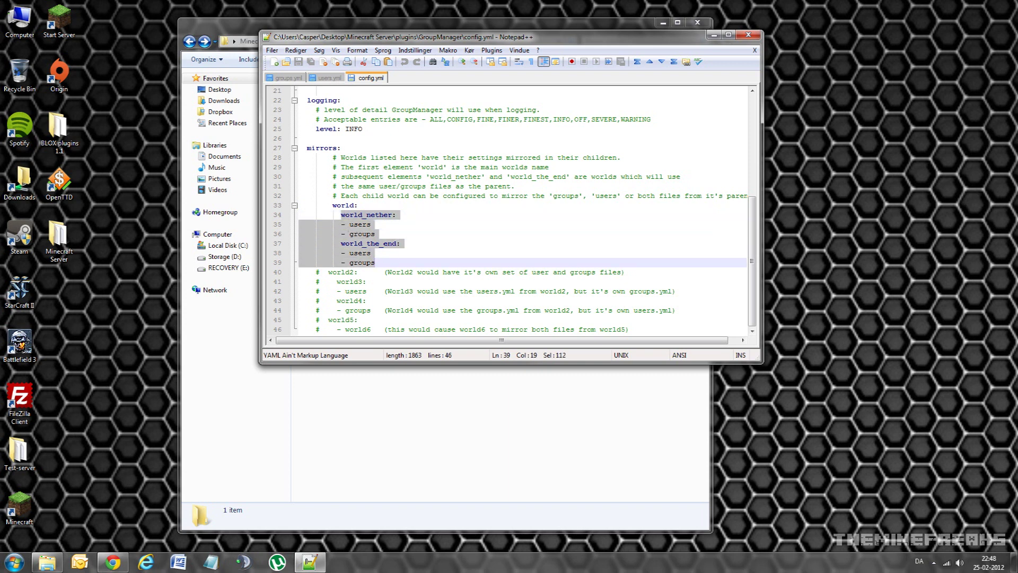
click(336, 205)
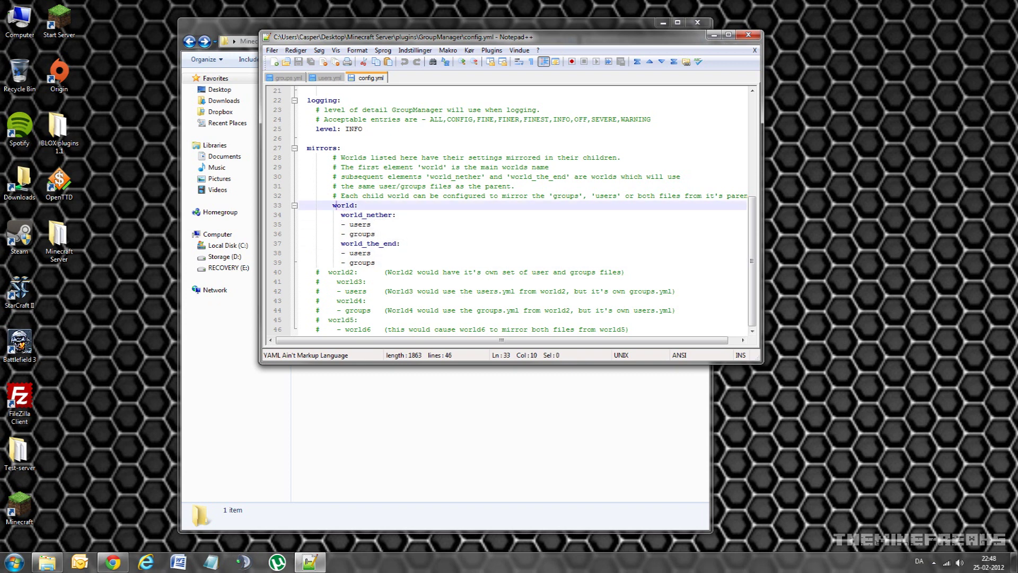
click(349, 205)
Highlight the world_nether key beneath the parent world
key(Down)
key(shift+Right)
key(shift+Right)
key(shift+Right)
key(shift+Right)
key(shift+Right)
key(shift+Right)
key(shift+Right)
key(shift+Right)
key(shift+Right)
key(shift+Right)
key(shift+Right)
key(shift+Right)
Highlight the world_the_end key beneath the parent world
click(353, 244)
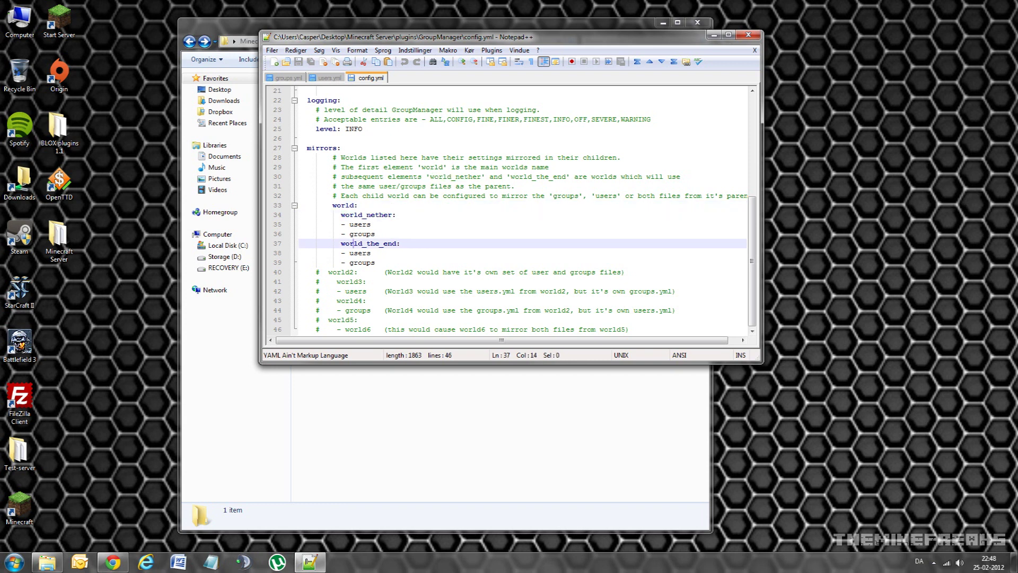
key(Home)
key(shift+Right)
key(shift+Right)
key(shift+Right)
key(shift+Right)
key(shift+Right)
key(shift+Right)
key(shift+Right)
key(shift+Right)
key(shift+Right)
key(shift+Right)
key(shift+Right)
key(shift+Right)
key(shift+Right)
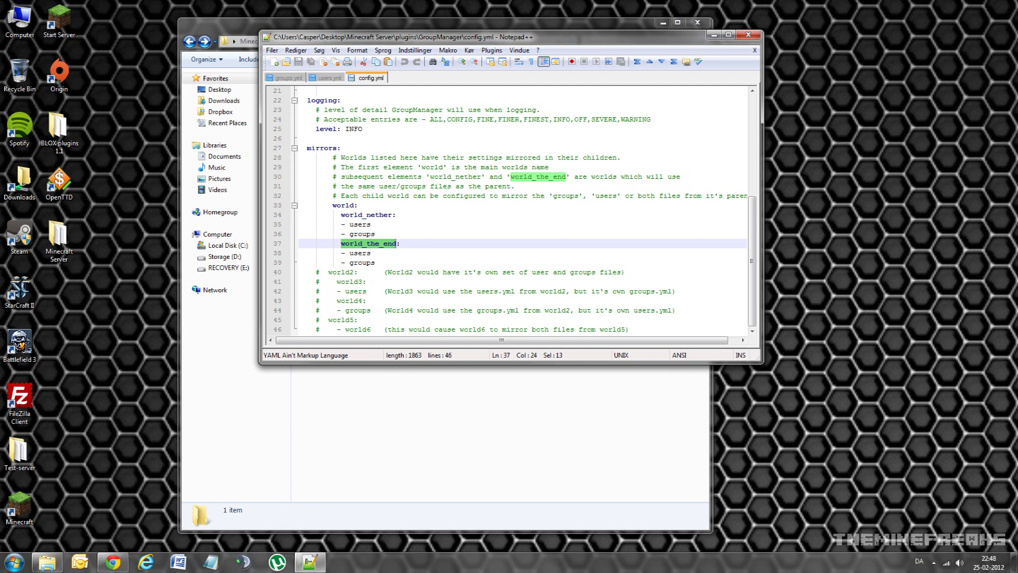
Add a "Survival:" child world entry on a new line below the groups item of world_the_end
key(Down)
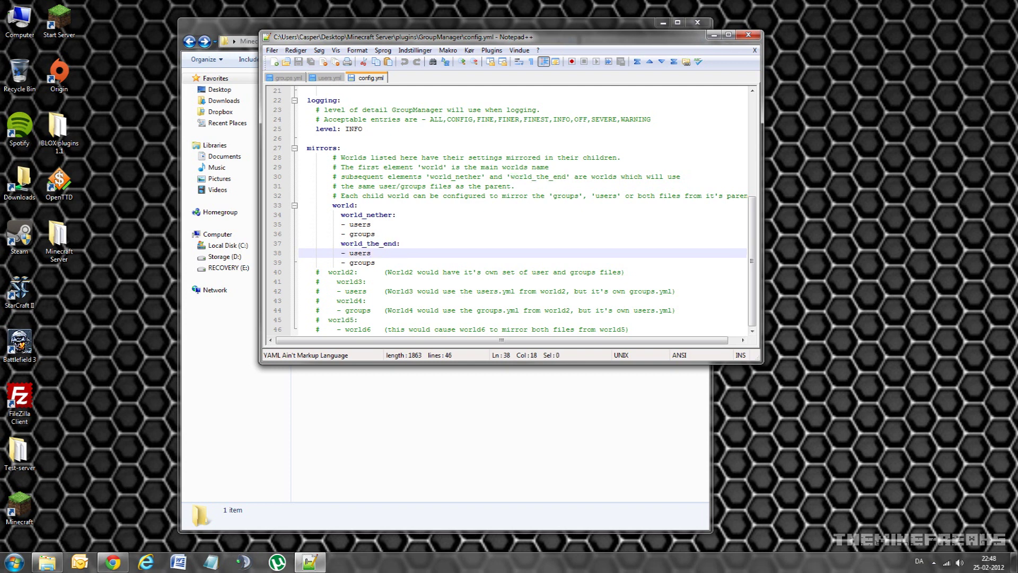
key(Down)
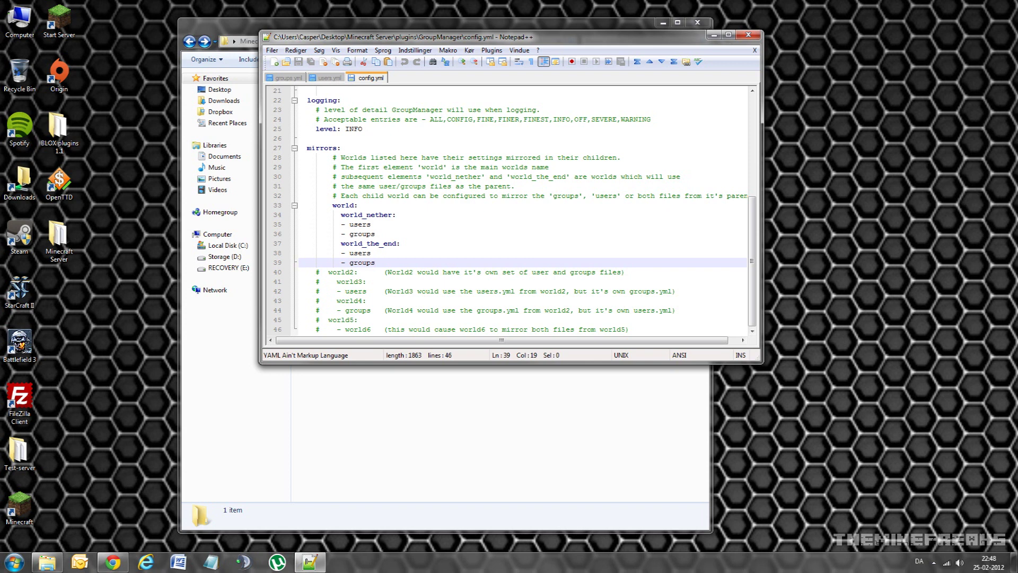
key(Return)
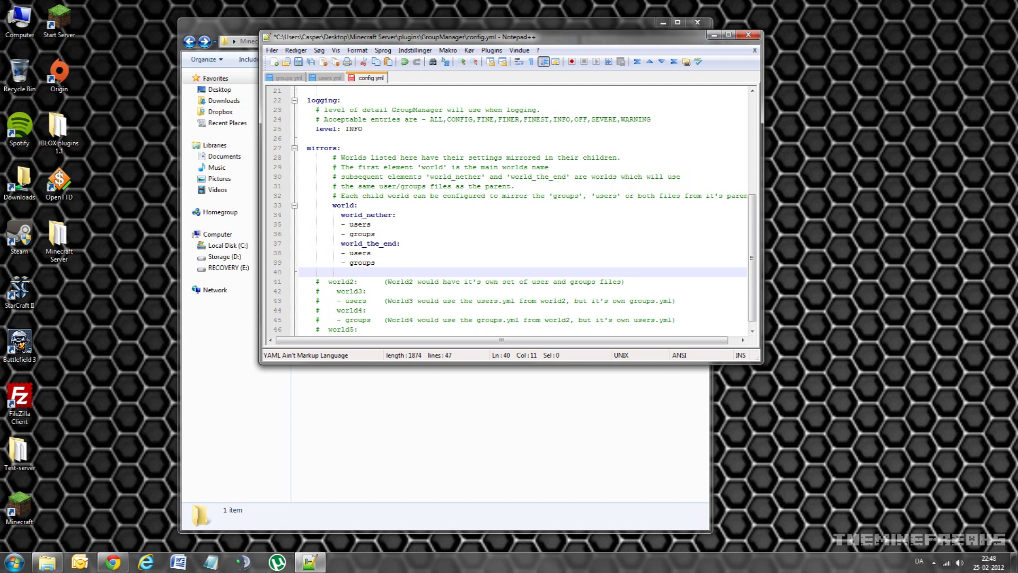
text(Surival:)
key(Left)
key(Left)
key(Left)
text(c)
key(End)
List "- users" and "- groups" under Survival and remove the extra blank line below them
key(Return)
text(-)
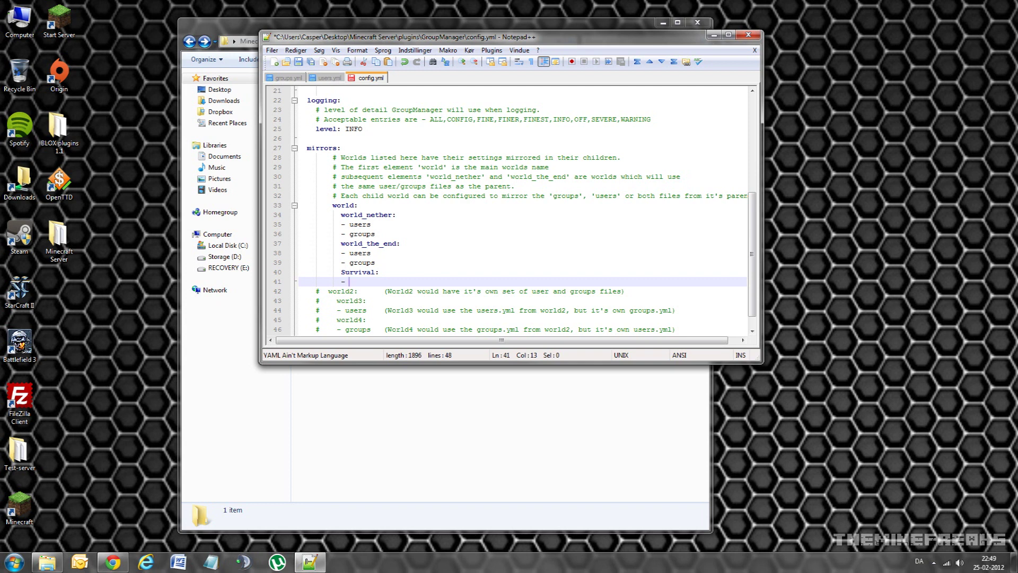
key(BackSpace)
text(sers)
key(Return)
text(- groups)
key(Return)
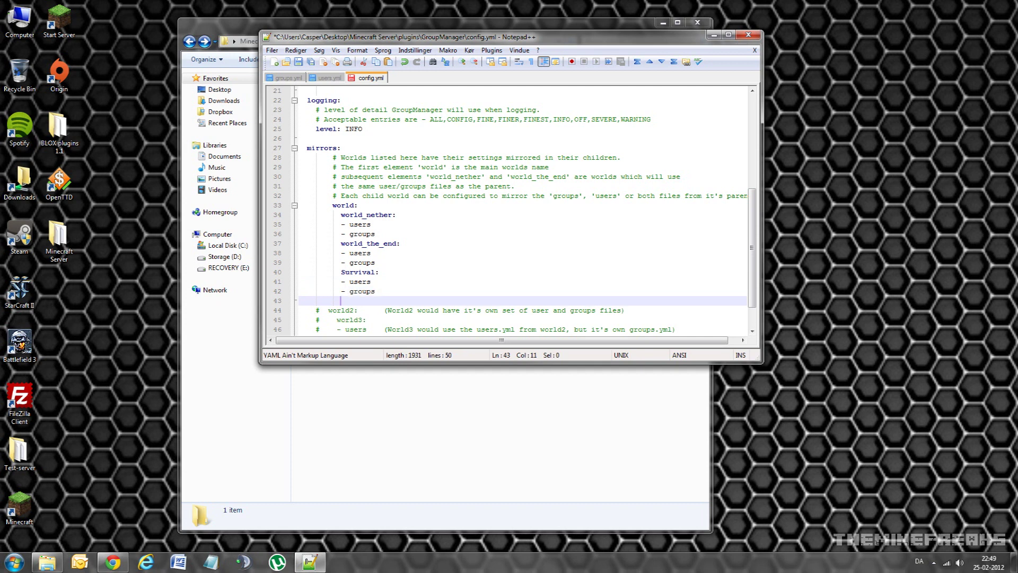
click(355, 291)
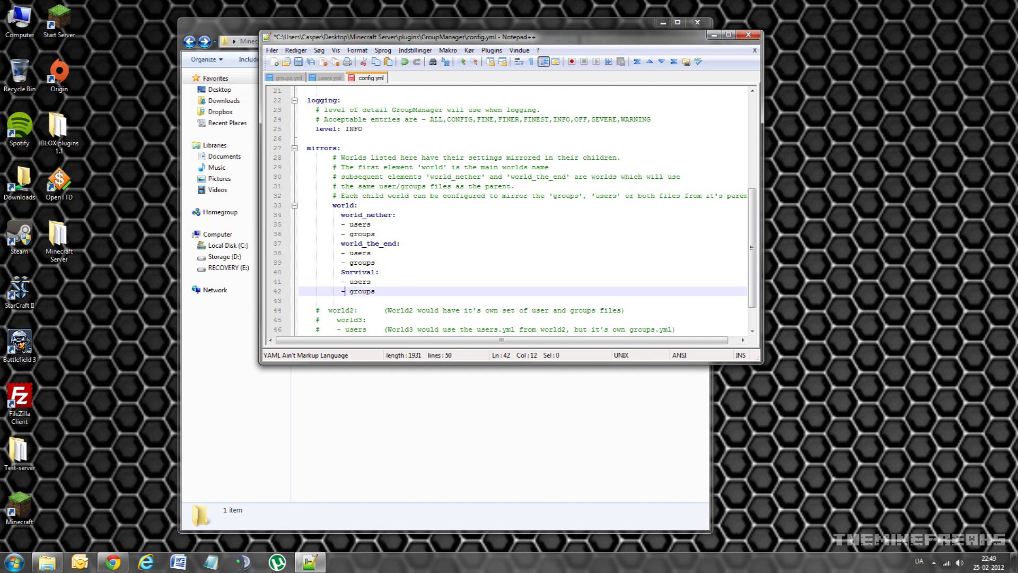
key(Delete)
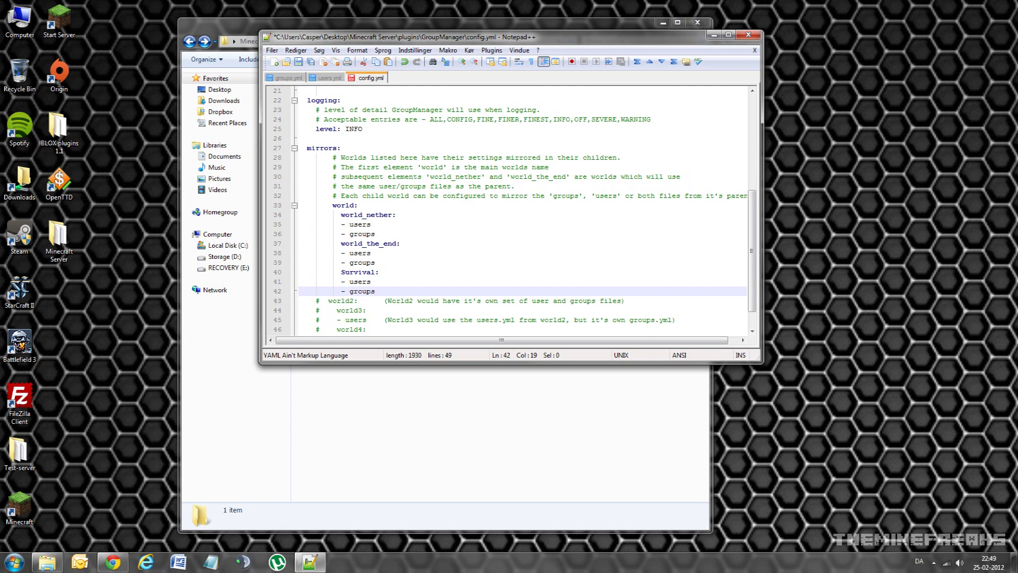
Delete the word groups from the second list item under Survival, keeping its dash and the users item
click(371, 282)
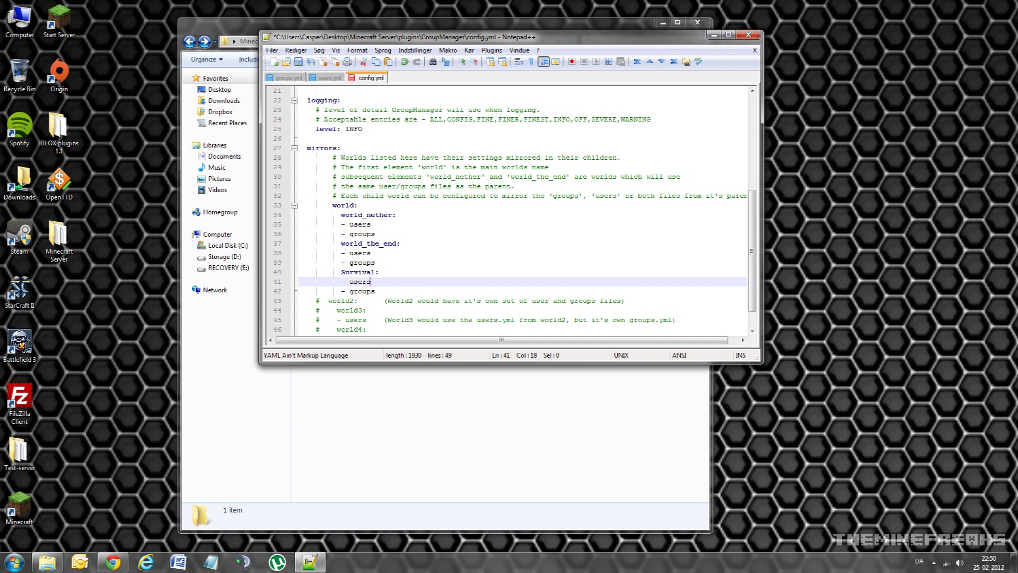
double_click(364, 282)
drag(376, 291, 379, 291)
click(366, 282)
click(378, 291)
key(BackSpace)
key(BackSpace)
key(BackSpace)
key(BackSpace)
key(BackSpace)
key(BackSpace)
key(BackSpace)
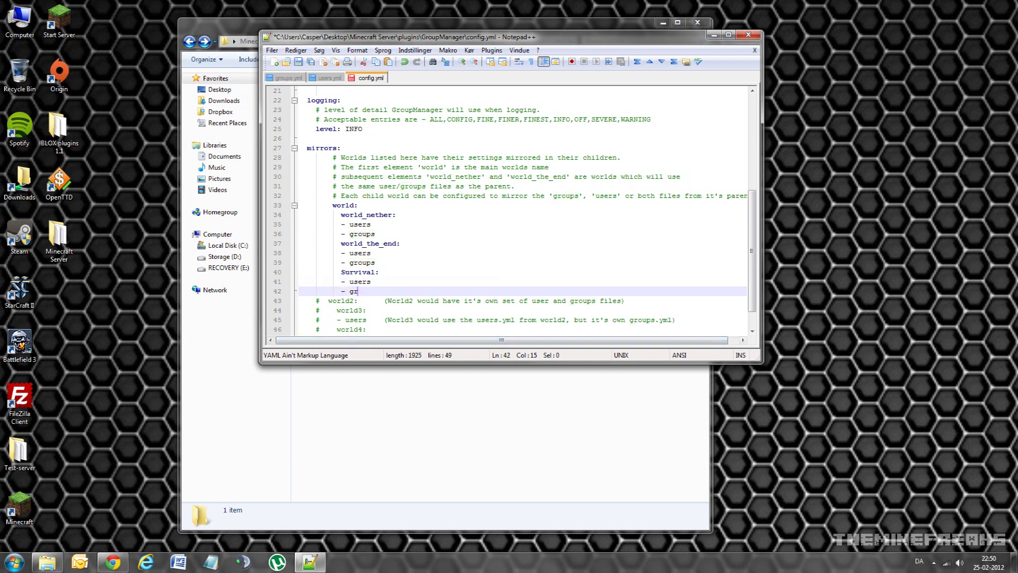
key(Left)
key(Left)
click(371, 282)
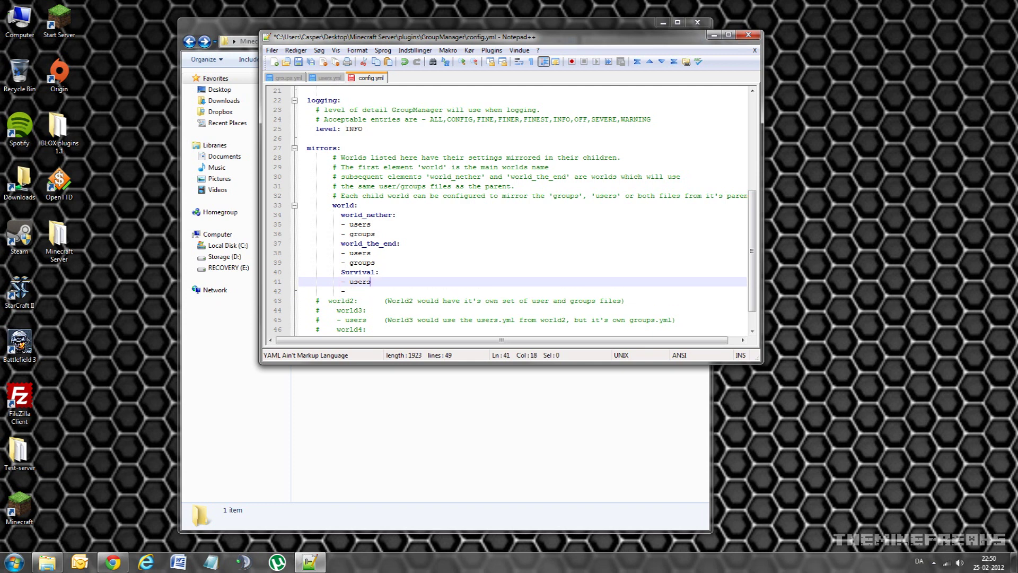
Complete the empty second list item under Survival as "- groups"
key(Down)
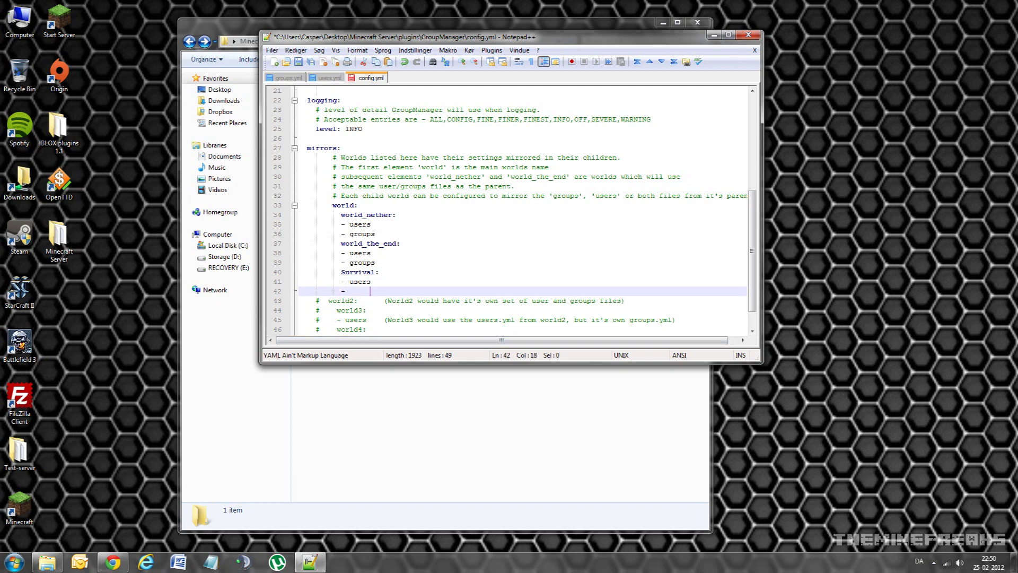
text(- griu)
text(as)
key(BackSpace)
key(BackSpace)
text(s)
Step through the users and groups items from Survival up to world_nether and back down
key(Up)
key(Up)
key(Up)
key(Up)
key(Up)
key(Up)
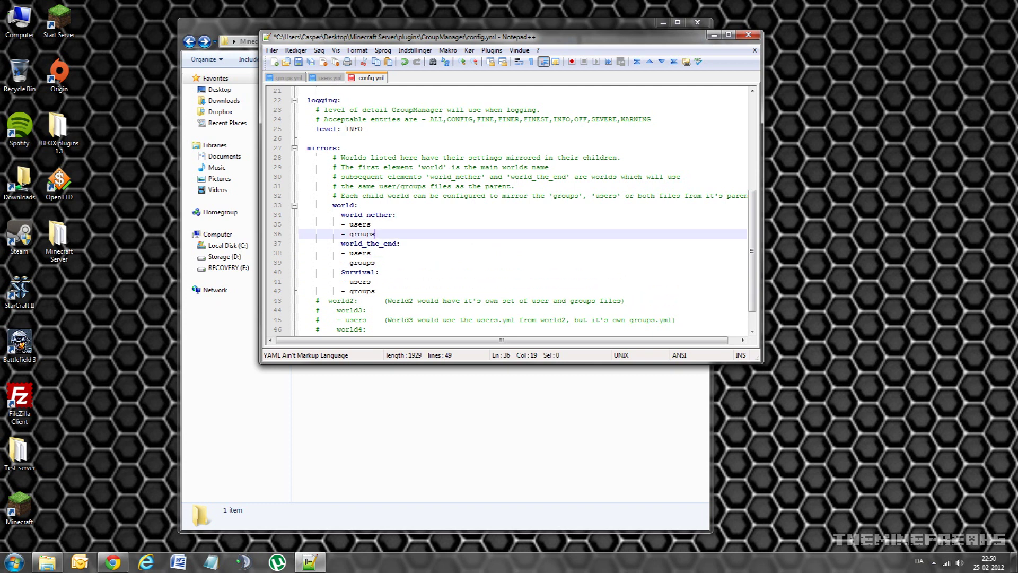
key(Down)
key(Down)
key(Down)
key(Down)
key(Down)
key(Down)
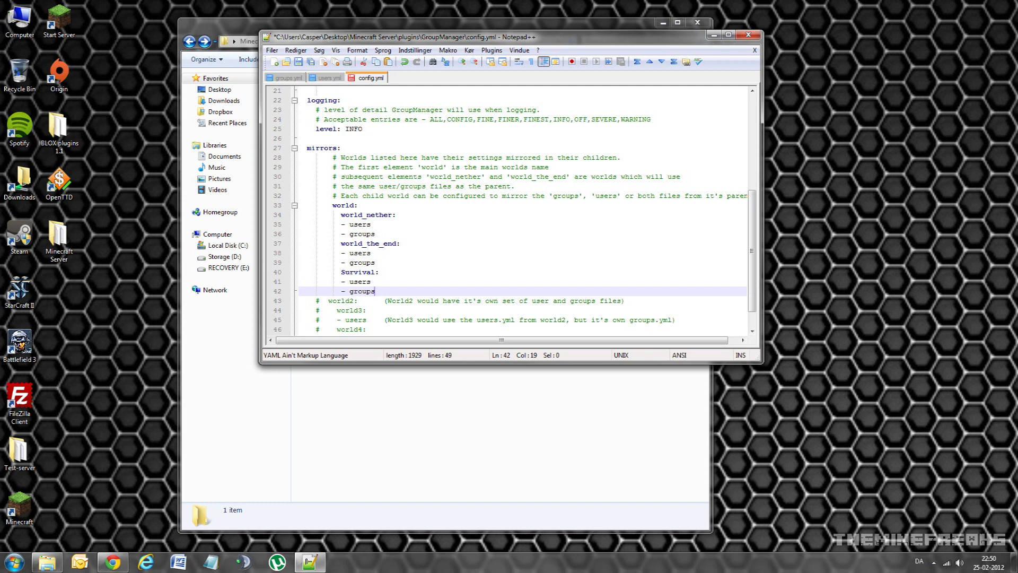
Highlight the whole parent world block with its world_nether, world_the_end and Survival children, and examine the commented world2 to world6 examples
drag(302, 205, 375, 291)
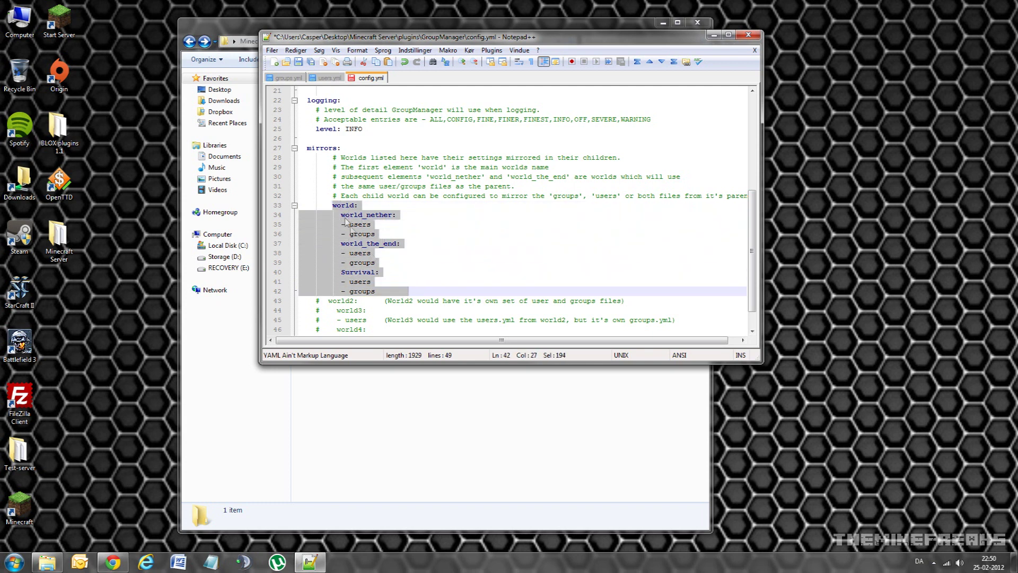
click(357, 177)
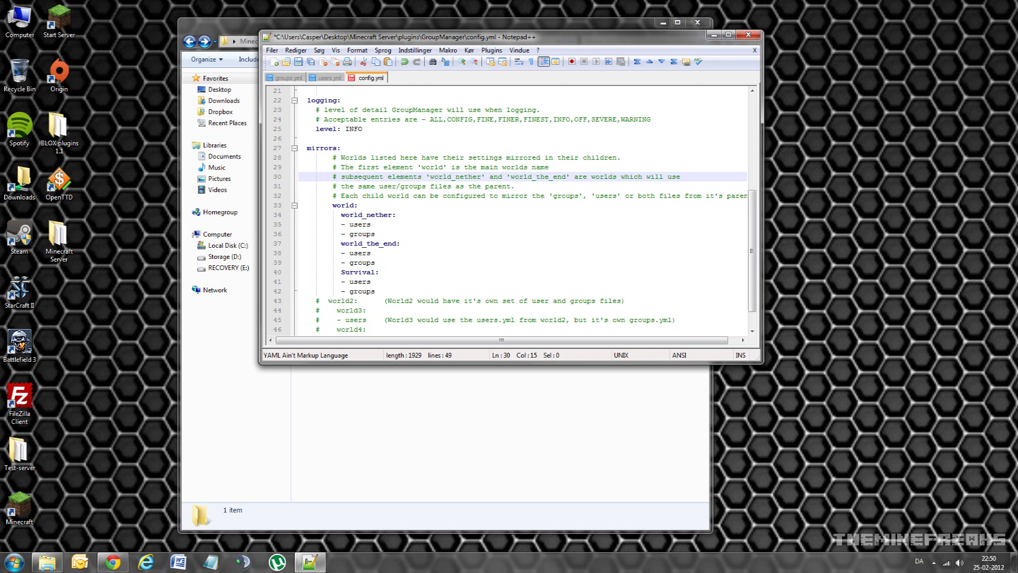
scroll(524, 210, down, 1)
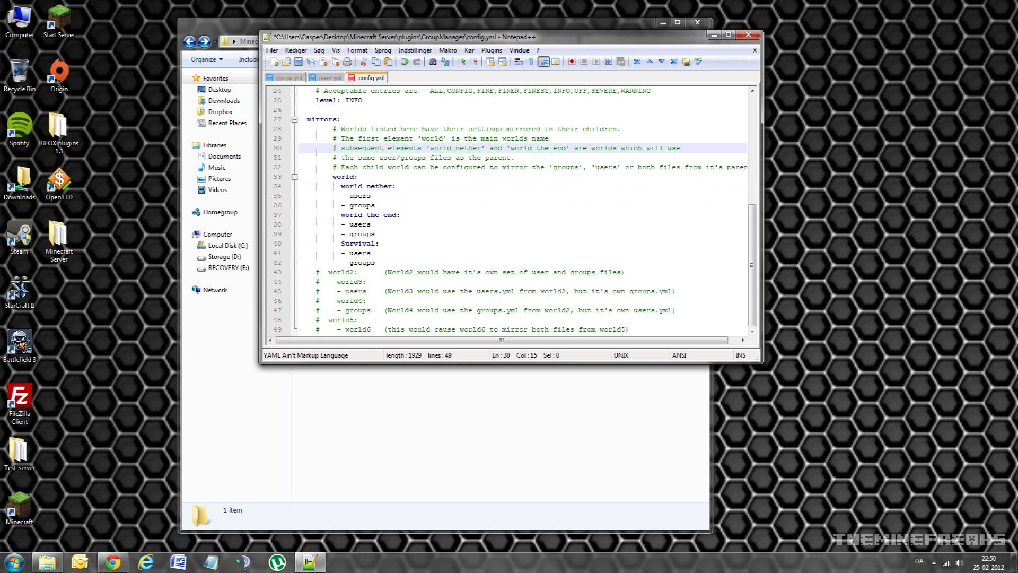
drag(332, 177, 413, 262)
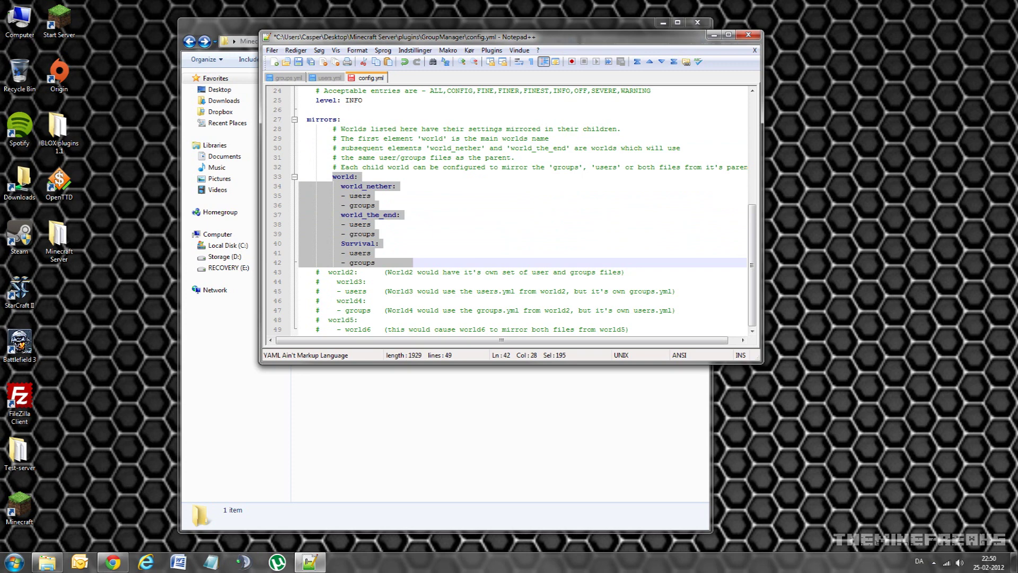
click(390, 234)
drag(332, 176, 412, 263)
click(355, 225)
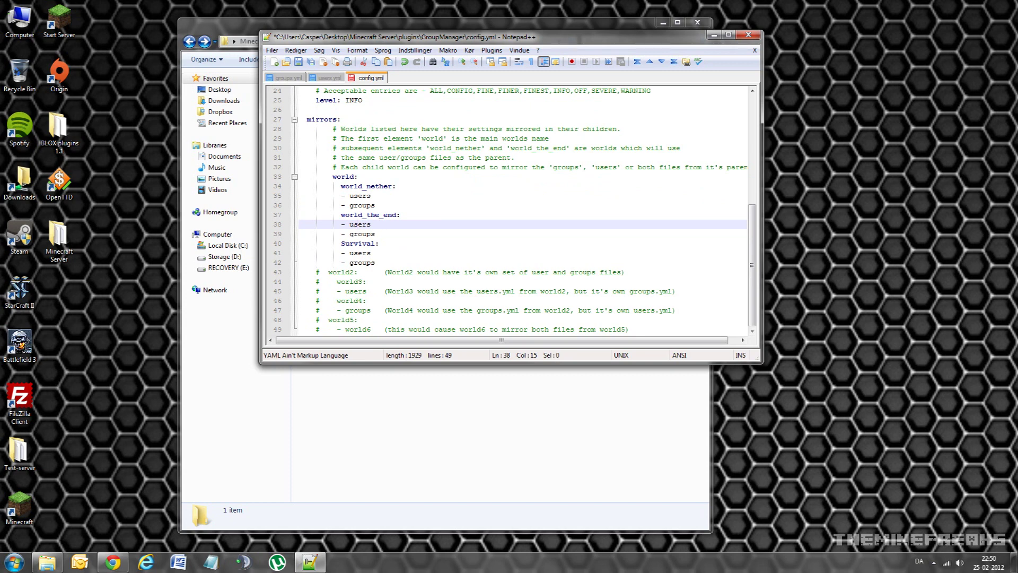
Delete the Survival entry with its users and groups items and the leftover blank line below world_the_end
key(shift+Down)
key(shift+Down)
key(shift+Down)
key(Delete)
key(shift+Up)
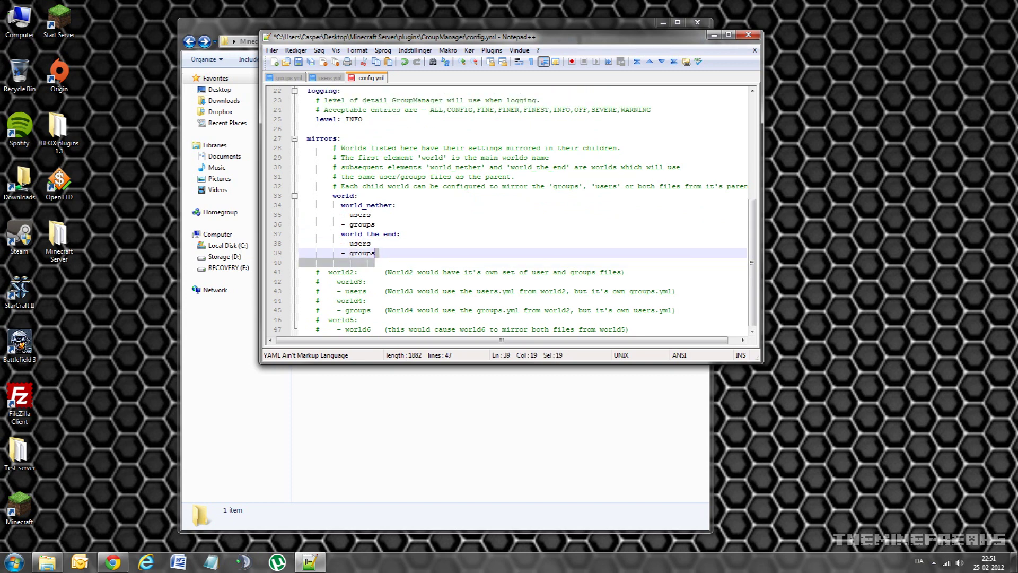
key(Delete)
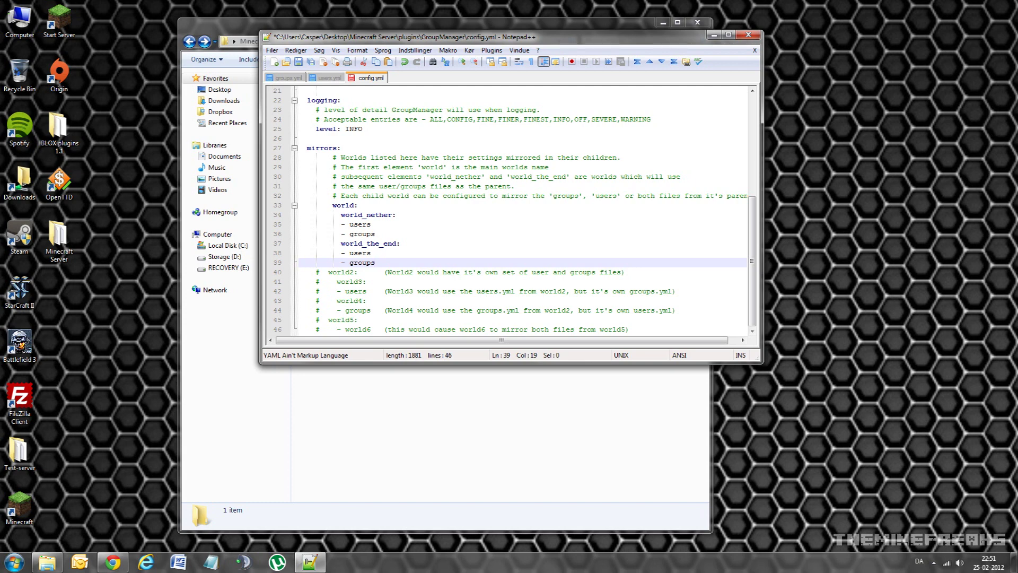
Close config.yml and the other open GroupManager files together with the text editor
click(755, 51)
key(Return)
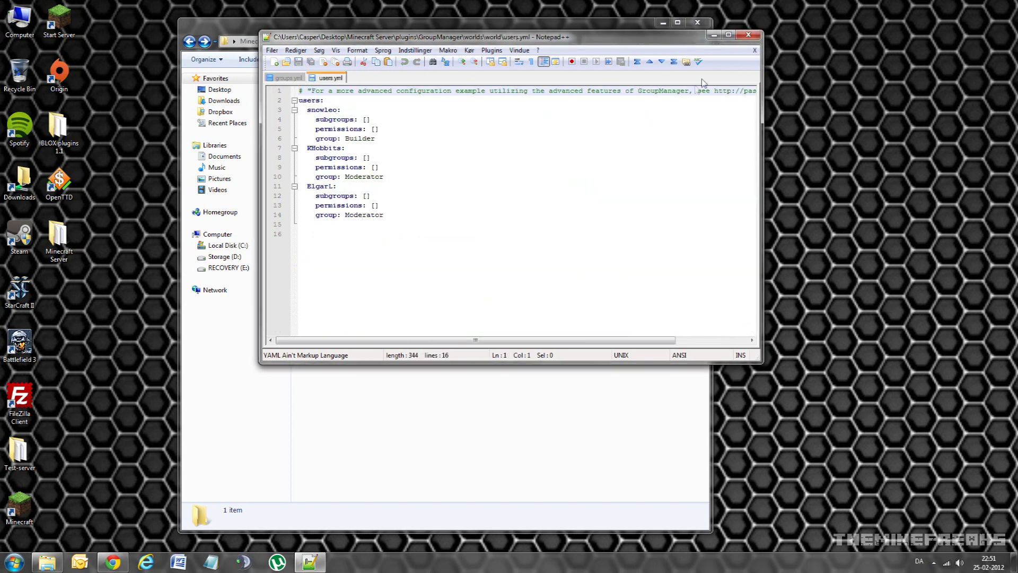
click(755, 51)
click(748, 34)
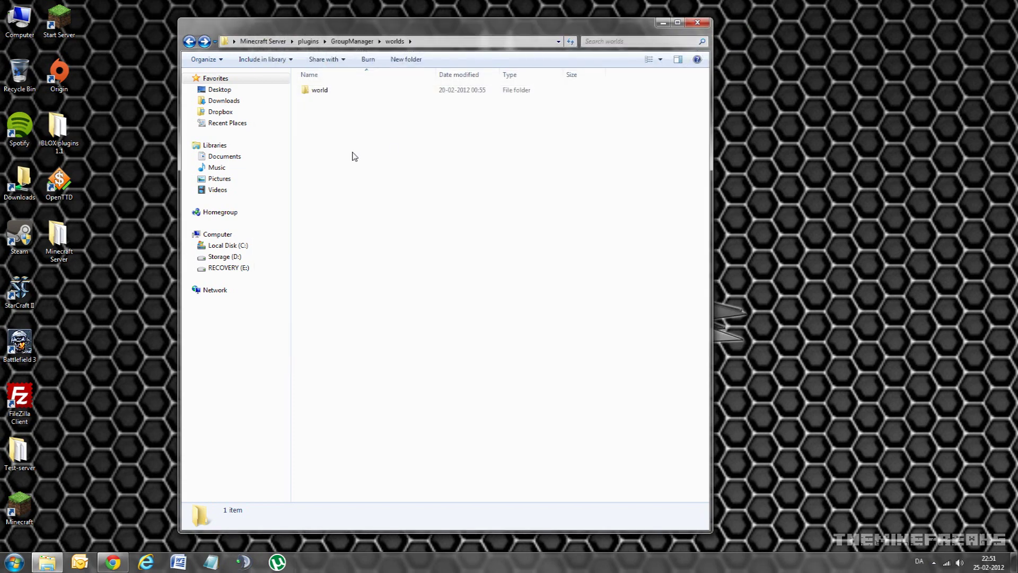
Go back to the GroupManager folder and open the globalgroups file
click(189, 41)
click(328, 112)
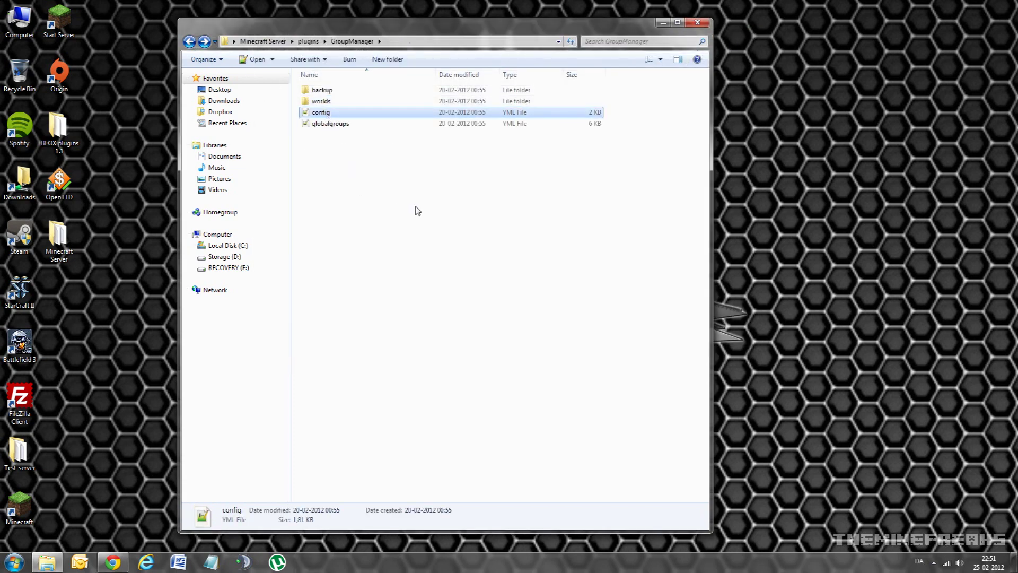
click(334, 125)
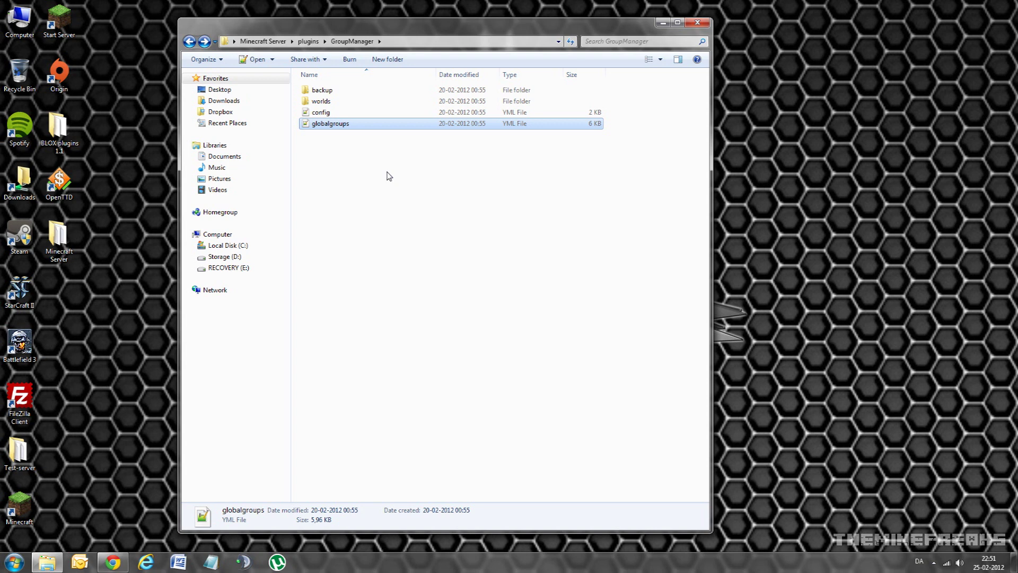
double_click(332, 125)
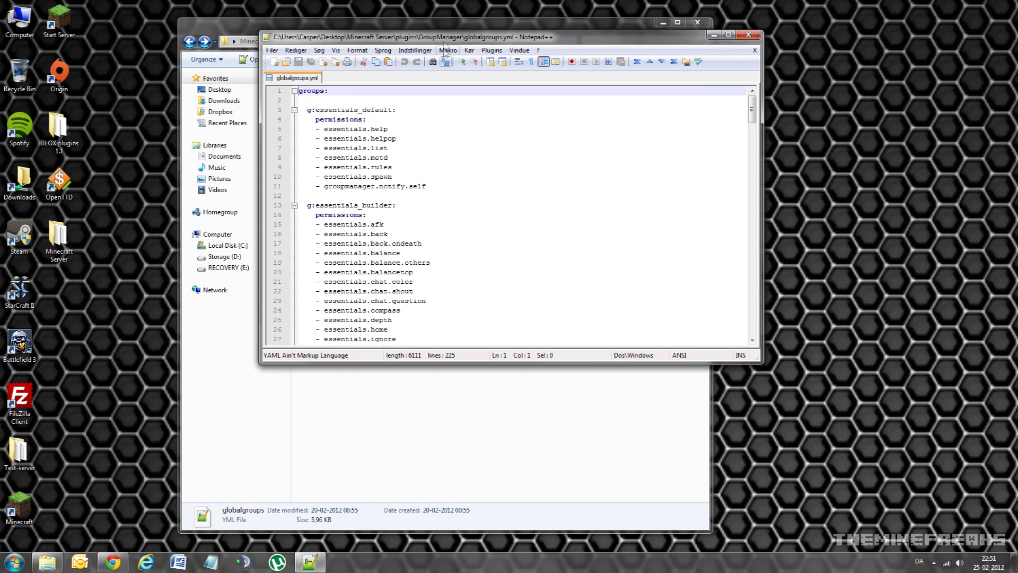
Reposition the globalgroups.yml editor window over the folder window
drag(430, 39, 417, 163)
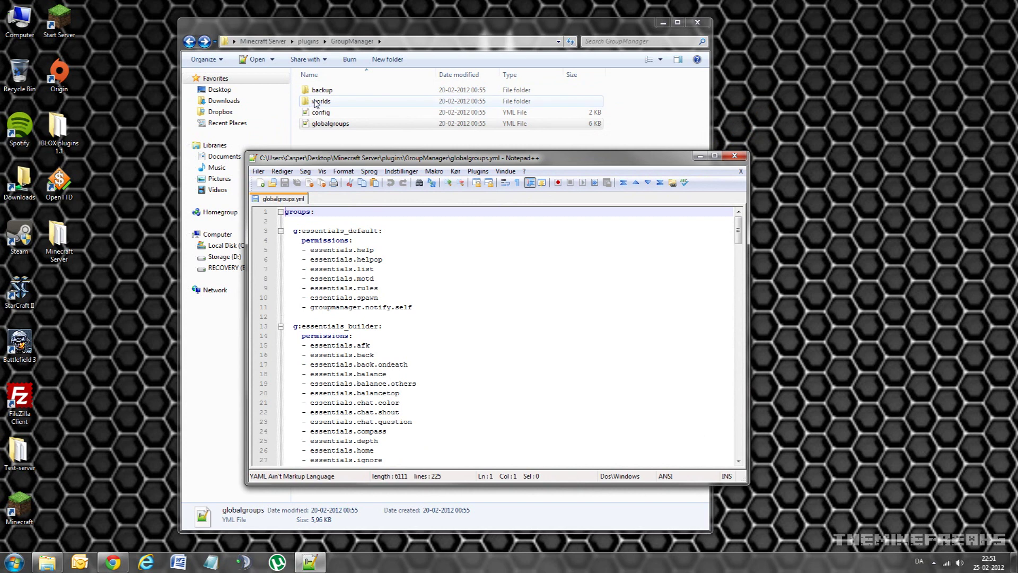
drag(447, 159, 447, 94)
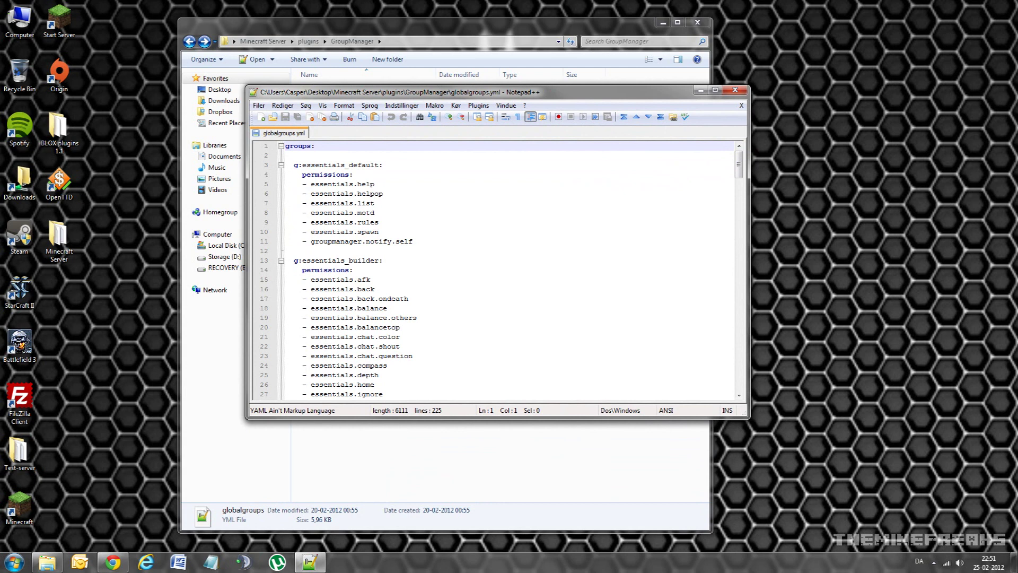
scroll(493, 270, down, 6)
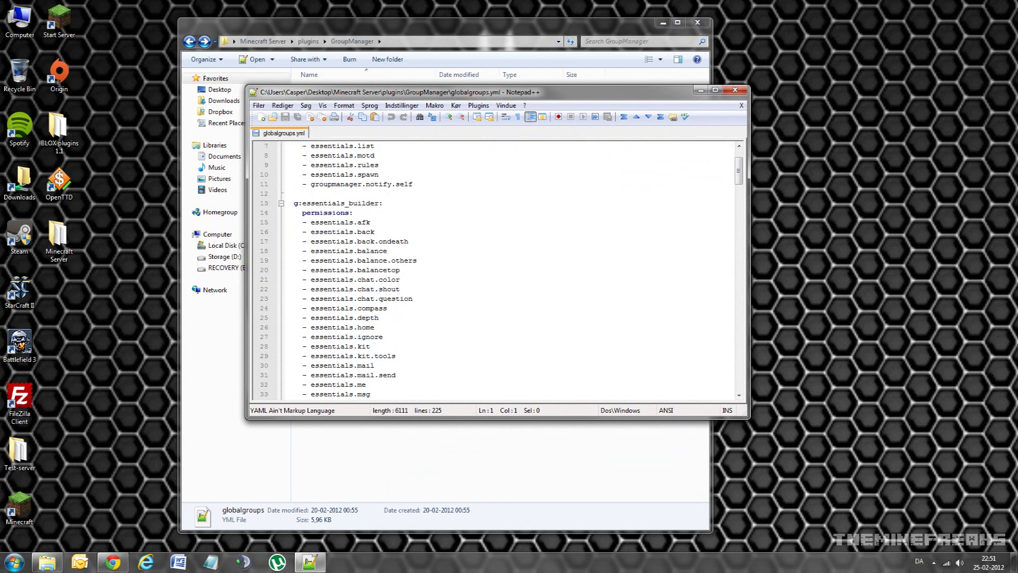
scroll(493, 270, up, 6)
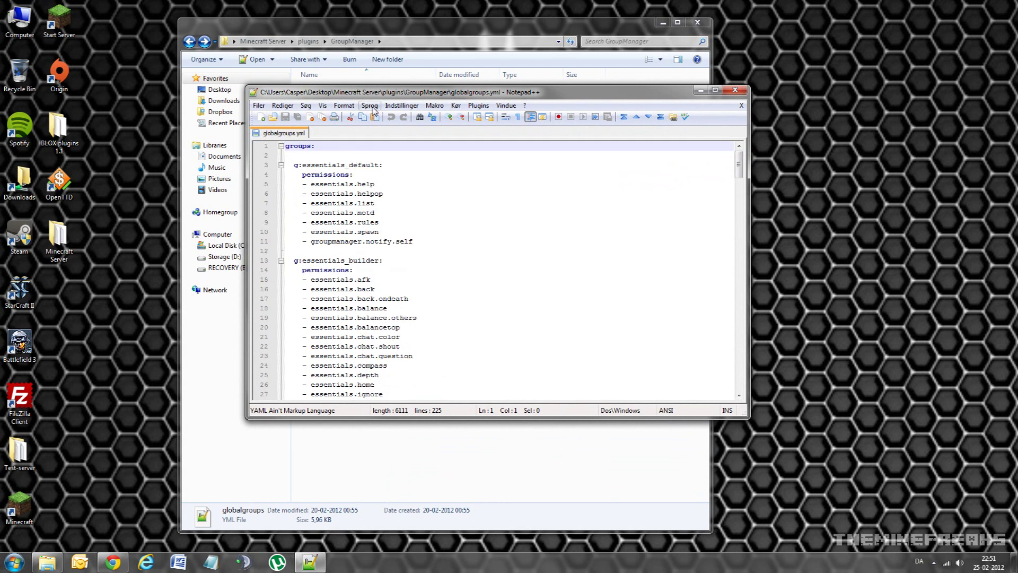
drag(386, 98, 442, 87)
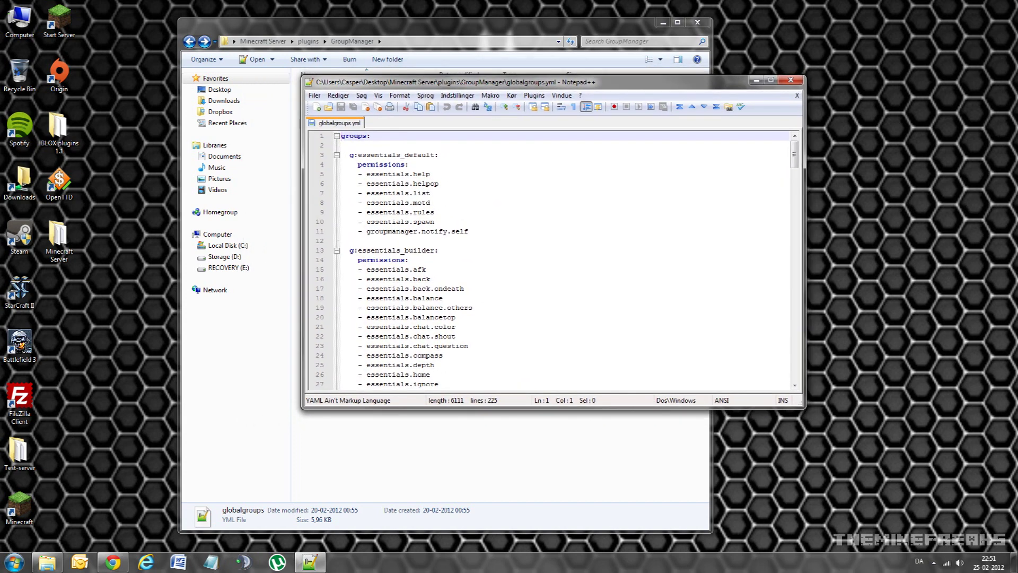
Examine the permission lists of the essentials_default, essentials_builder, essentials_moderator and essentials_admin groups, highlighting the first two
drag(358, 173, 468, 231)
scroll(468, 231, down, 2)
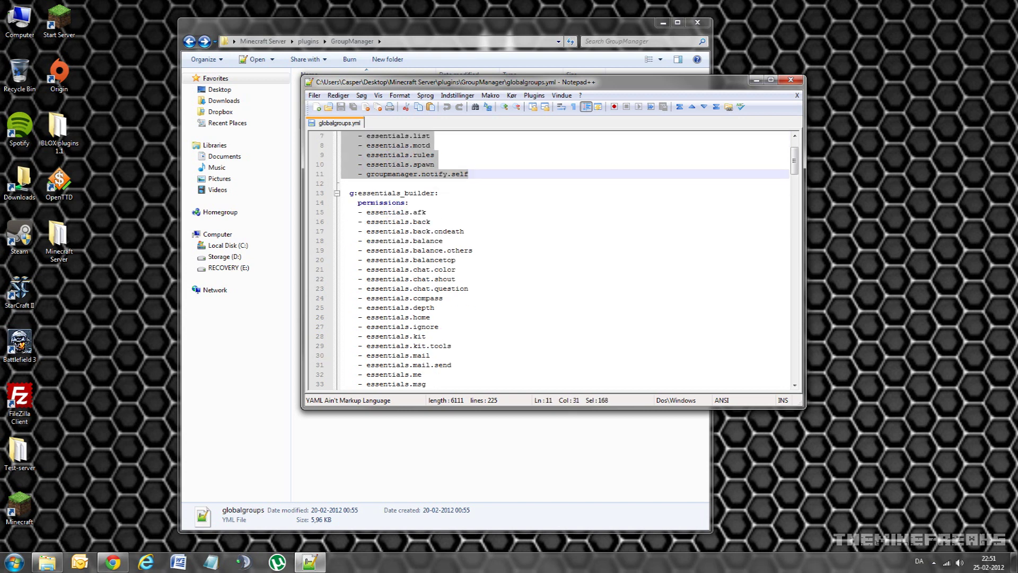
drag(358, 203, 430, 318)
scroll(430, 317, down, 15)
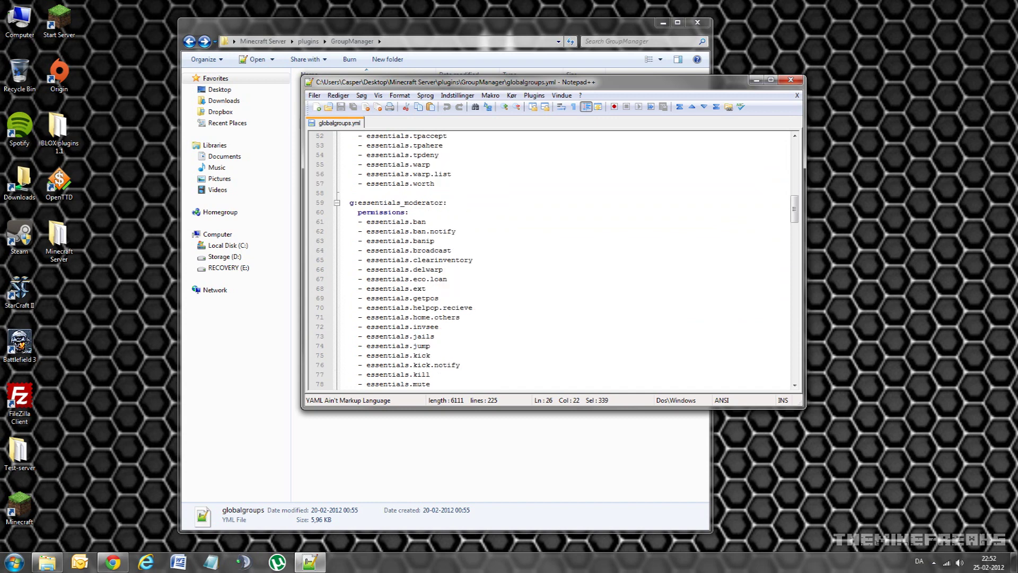
click(383, 212)
scroll(551, 260, down, 16)
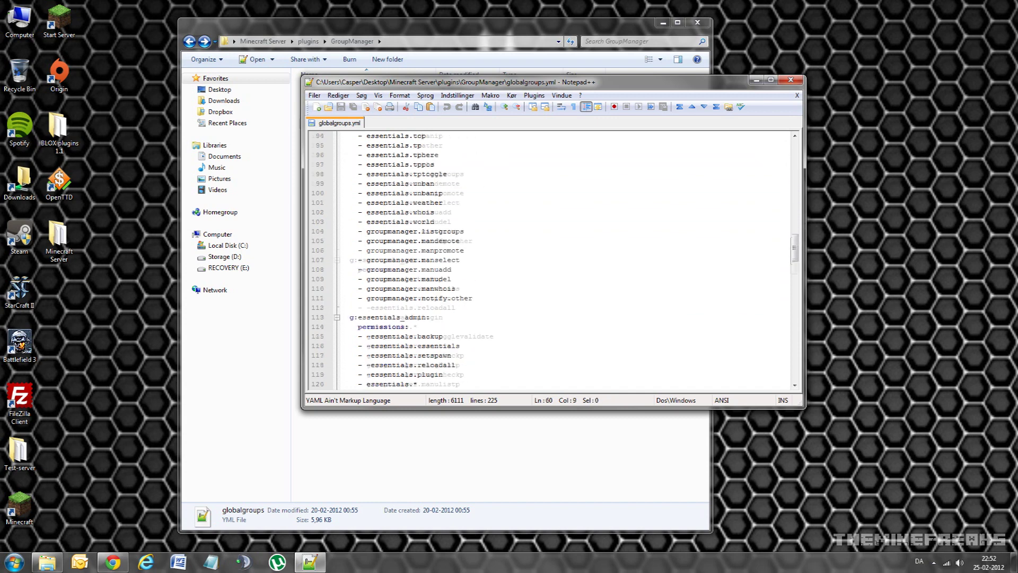
scroll(552, 259, up, 14)
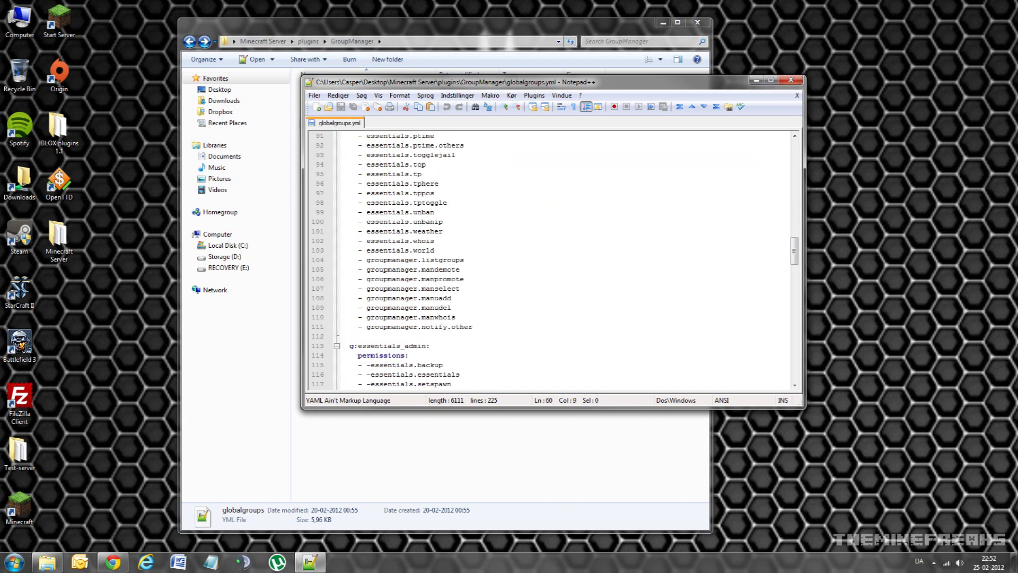
scroll(551, 260, up, 19)
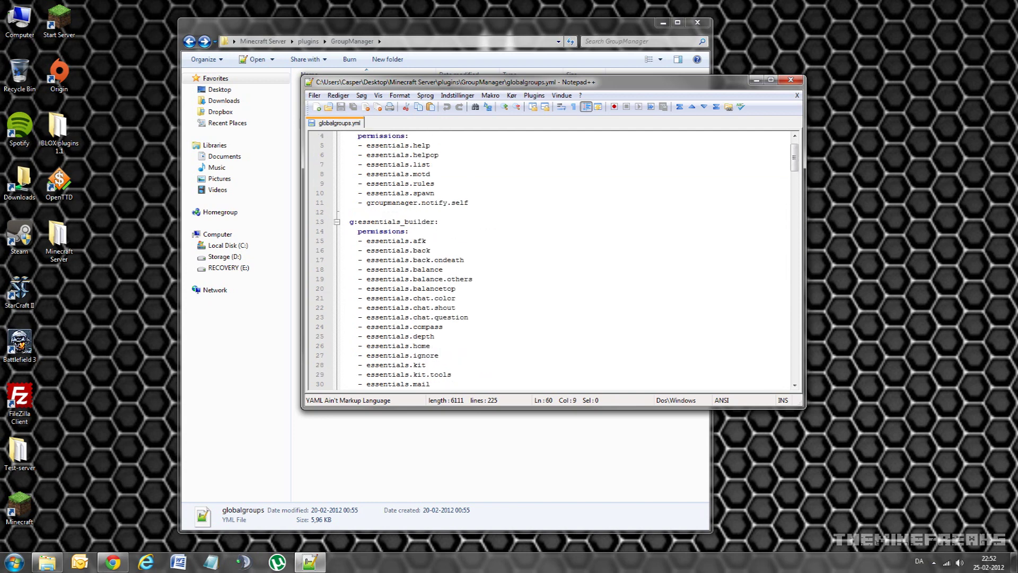
Look through the essentials, bukkit and towny groups to the end of globalgroups.yml and return to its start
scroll(552, 260, down, 18)
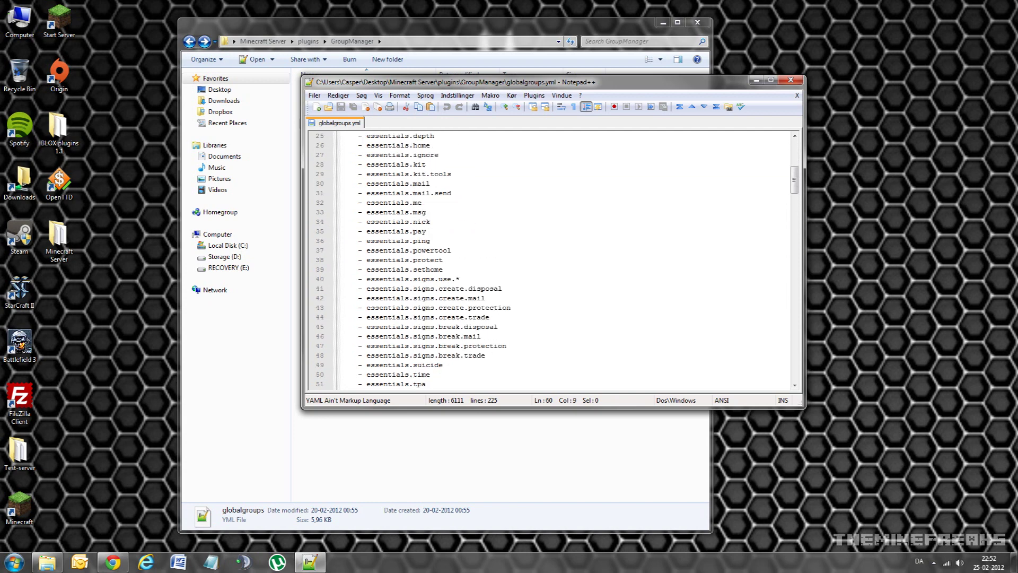
scroll(552, 260, down, 20)
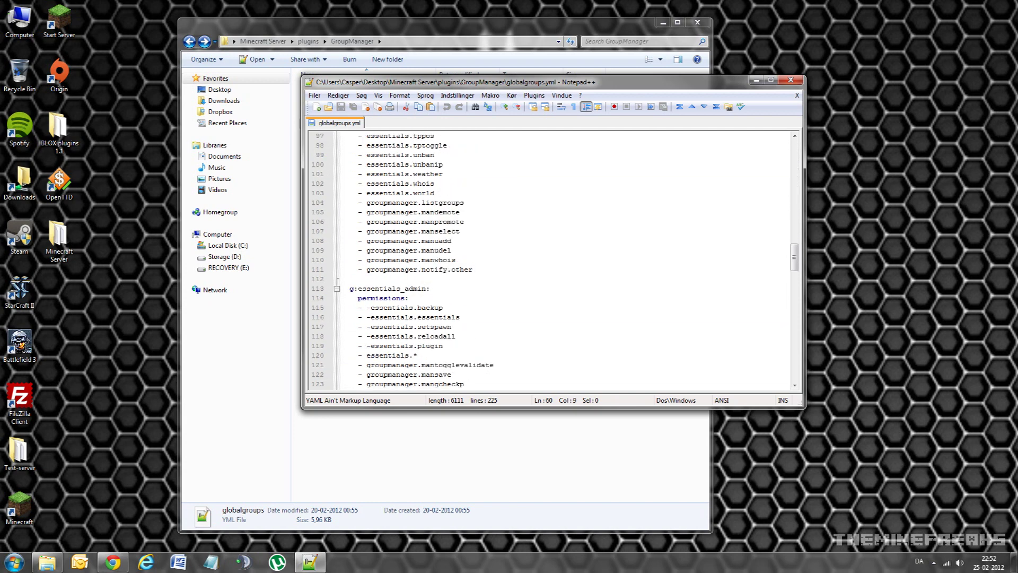
scroll(551, 260, down, 4)
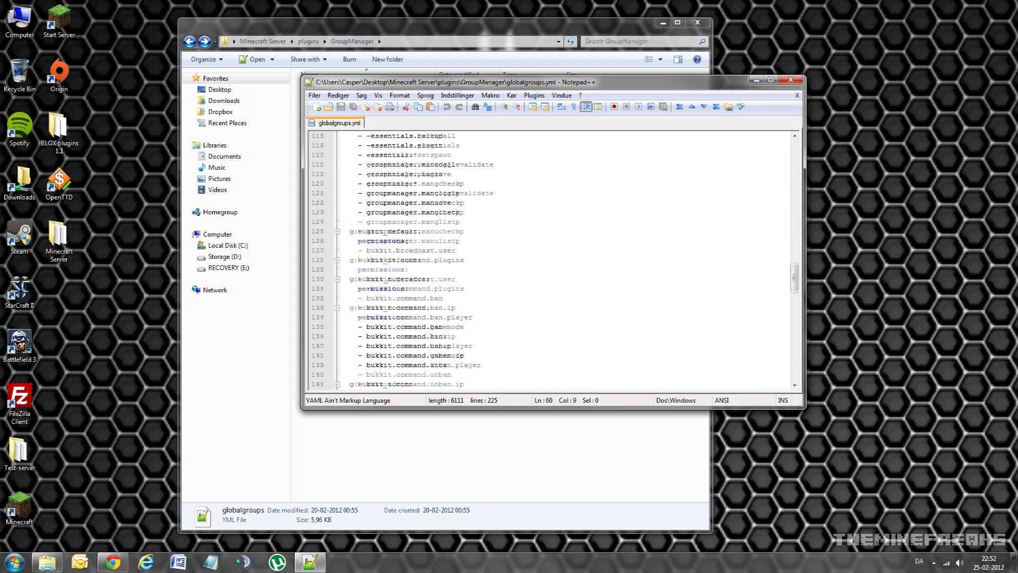
scroll(551, 260, down, 18)
scroll(551, 260, down, 4)
scroll(552, 260, down, 1)
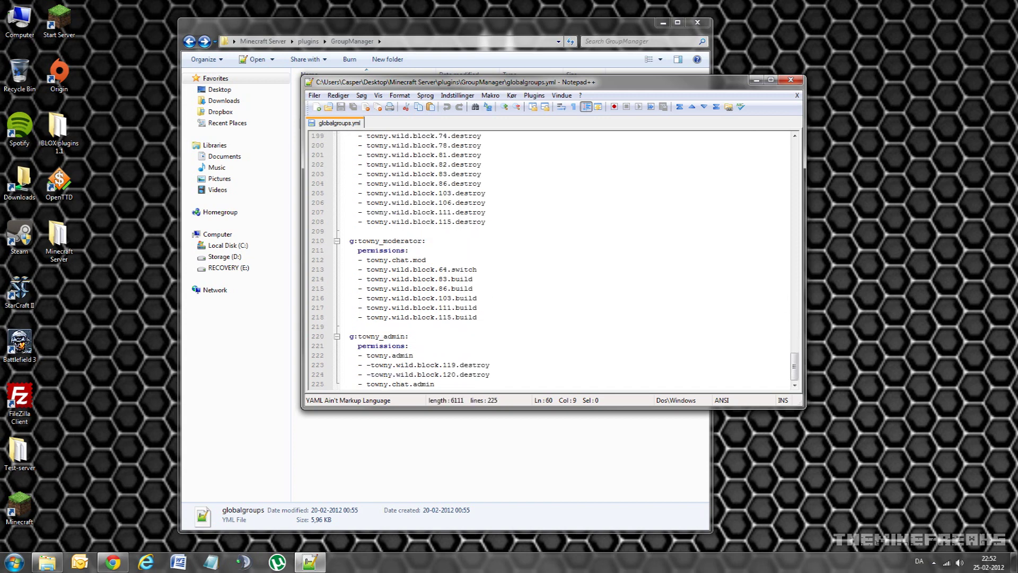
scroll(552, 260, up, 20)
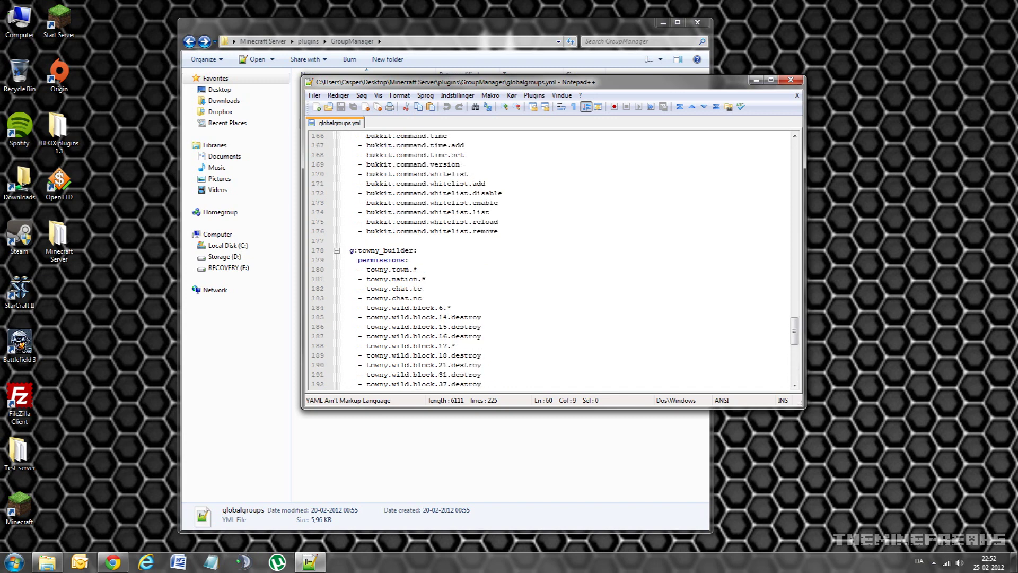
scroll(551, 260, up, 20)
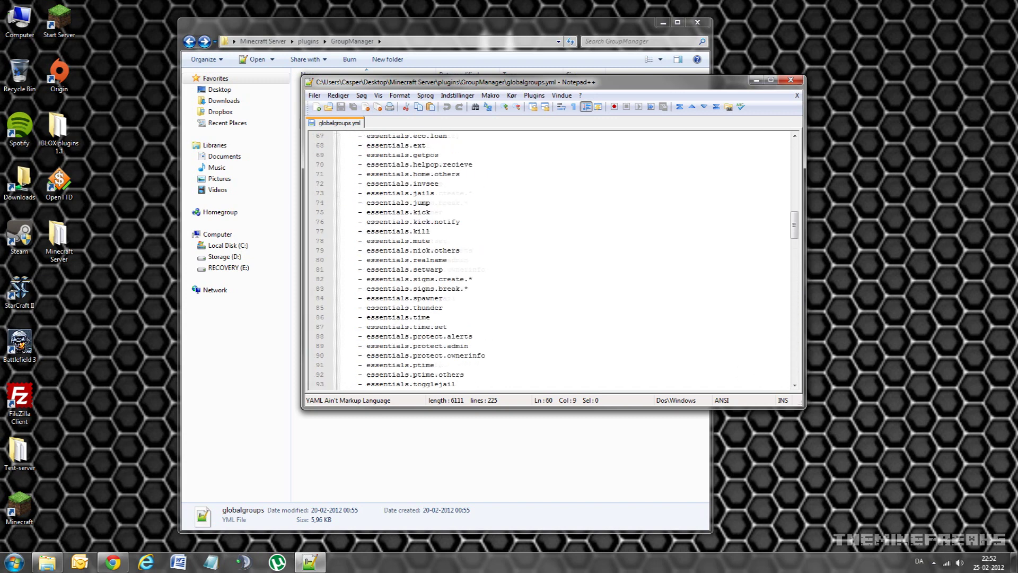
scroll(552, 259, up, 10)
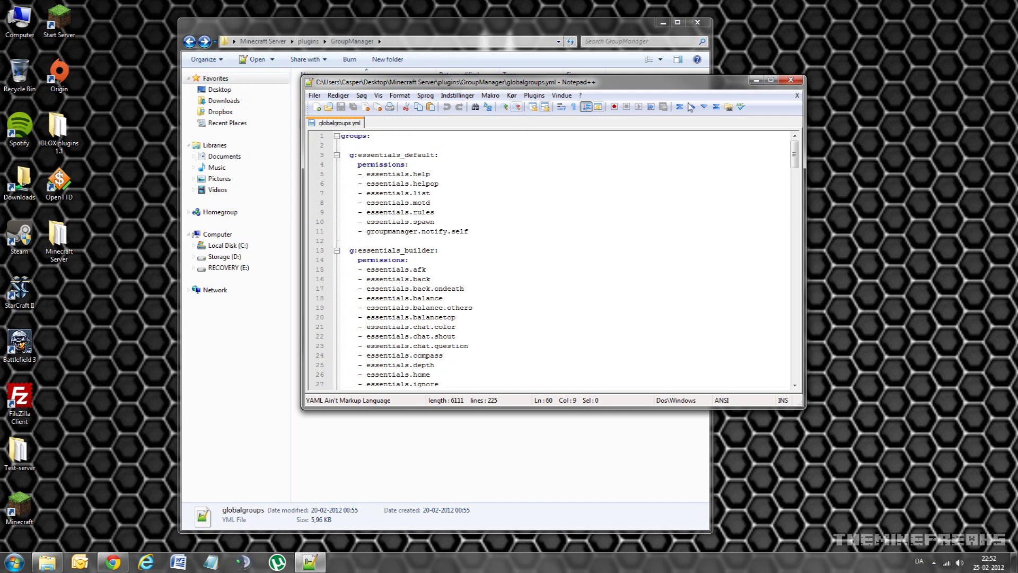
Highlight the permission nodes from essentials_builder down through the following groups, then clear the selection
scroll(552, 260, down, 4)
scroll(551, 260, up, 4)
scroll(551, 260, down, 3)
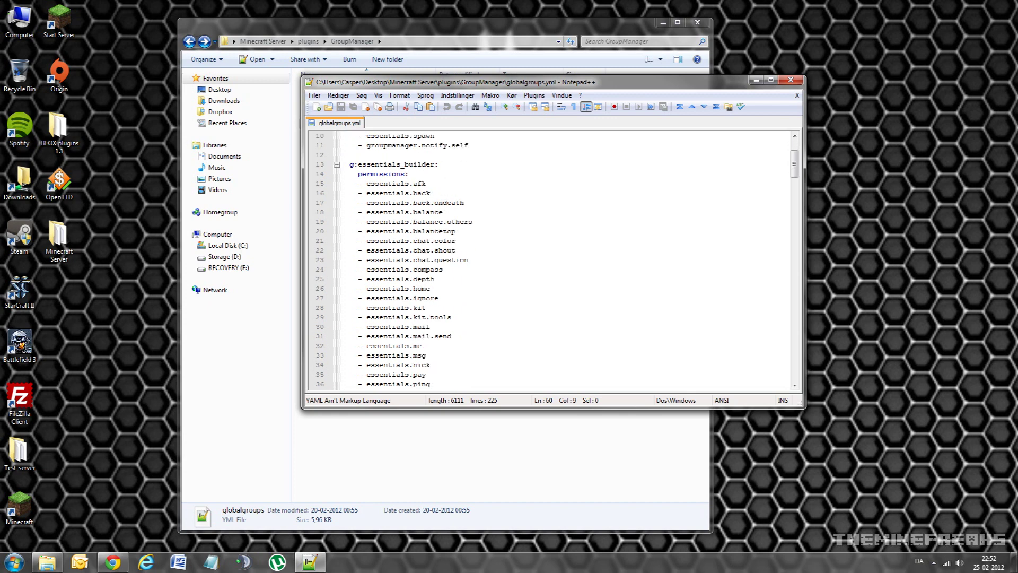
drag(342, 184, 465, 279)
scroll(459, 258, up, 3)
scroll(459, 257, up, 18)
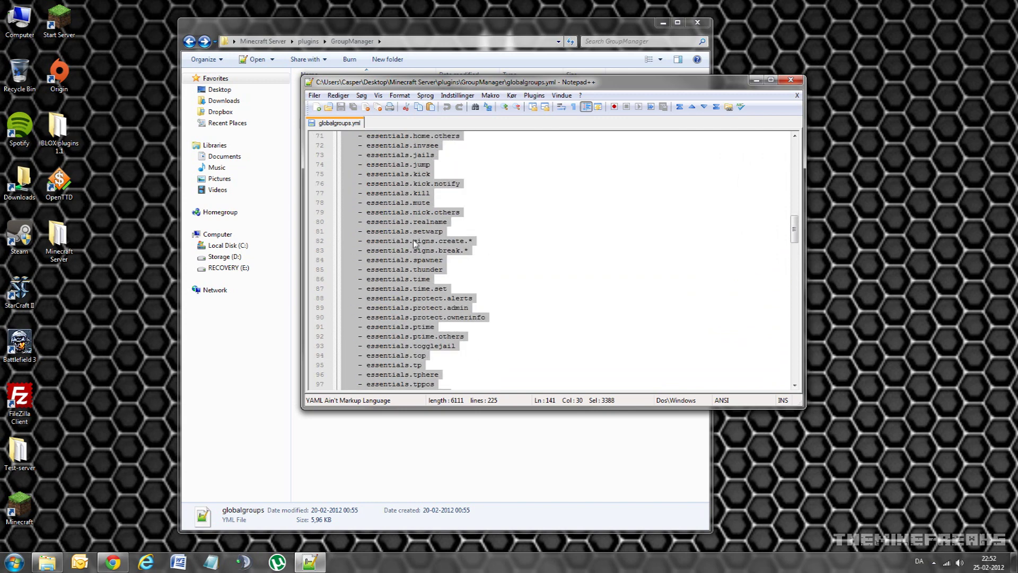
click(387, 200)
scroll(387, 200, up, 8)
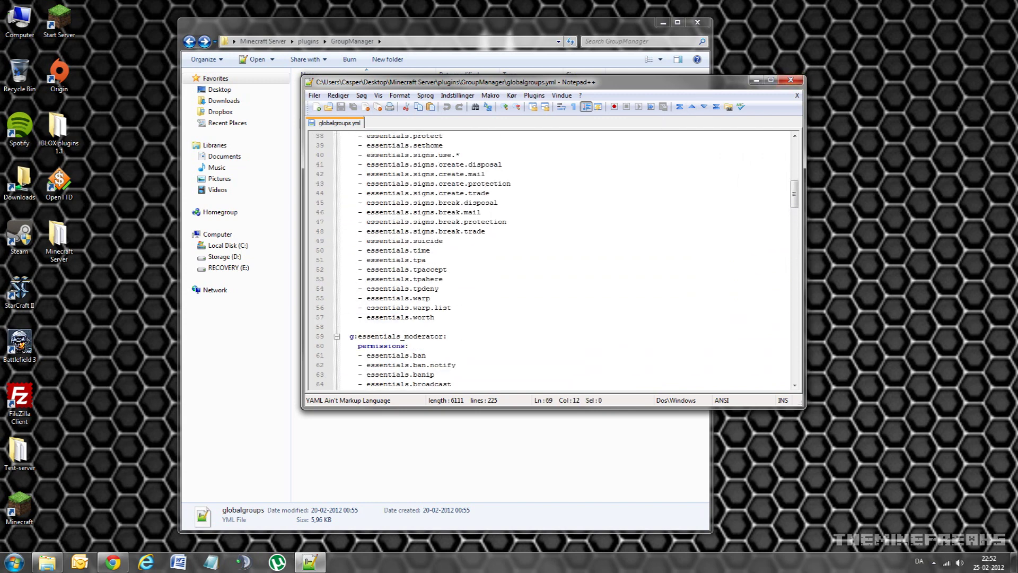
Close globalgroups.yml, check the contents of the backup folder, and return to the GroupManager folder
click(796, 95)
click(790, 79)
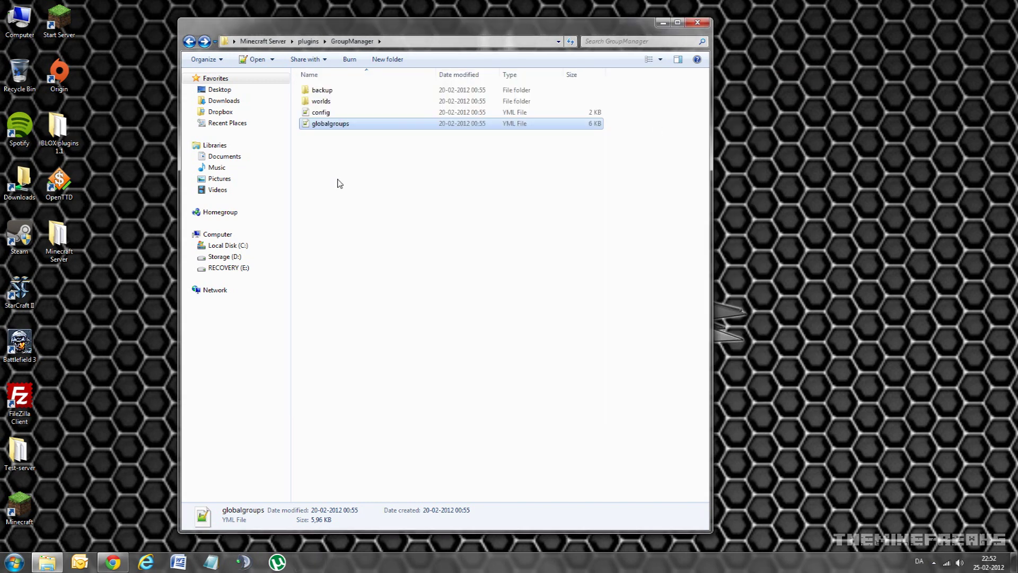
double_click(317, 90)
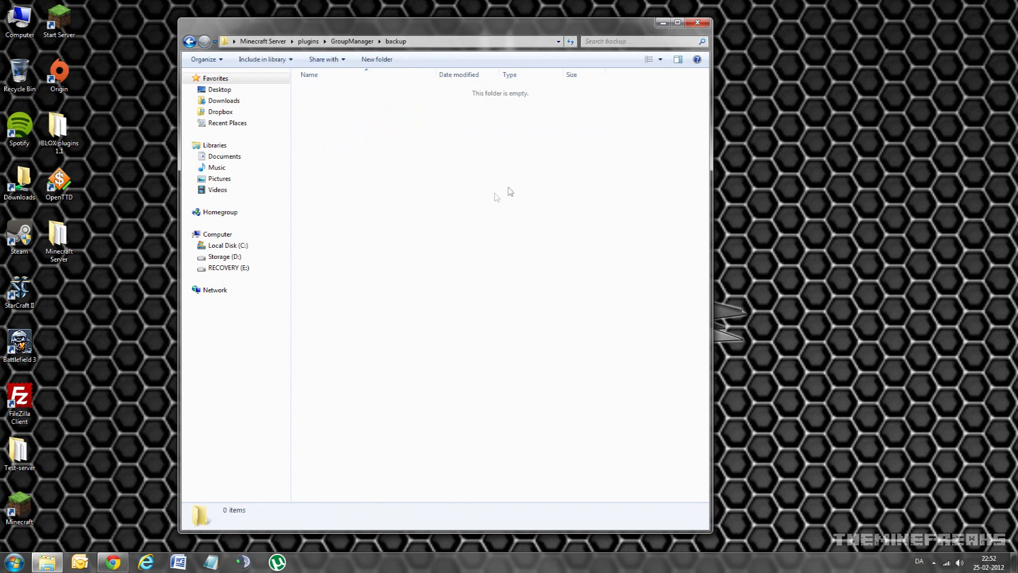
click(190, 41)
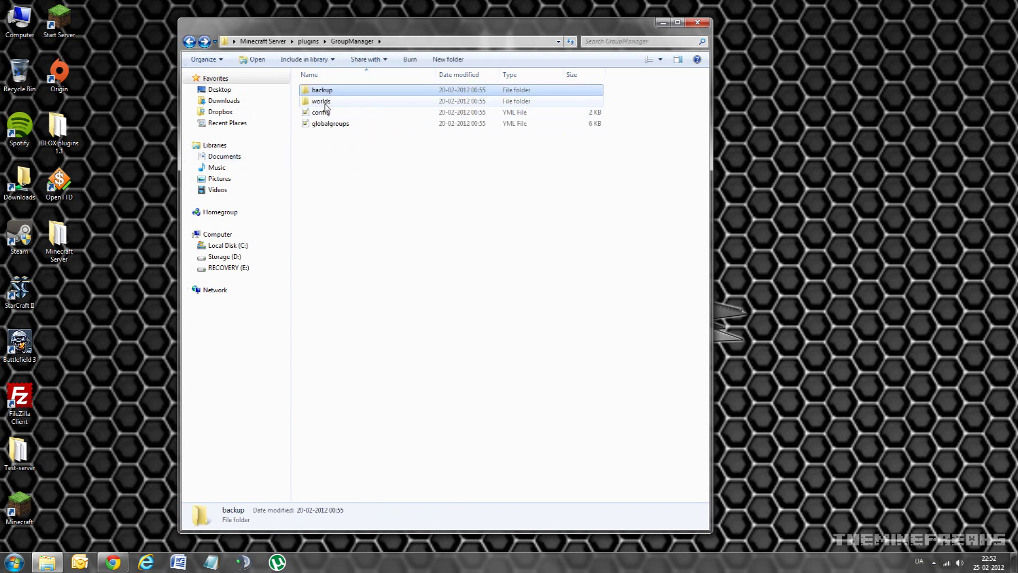
Open users.yml from the world folder inside worlds and reposition its editor window over the folder window
double_click(321, 101)
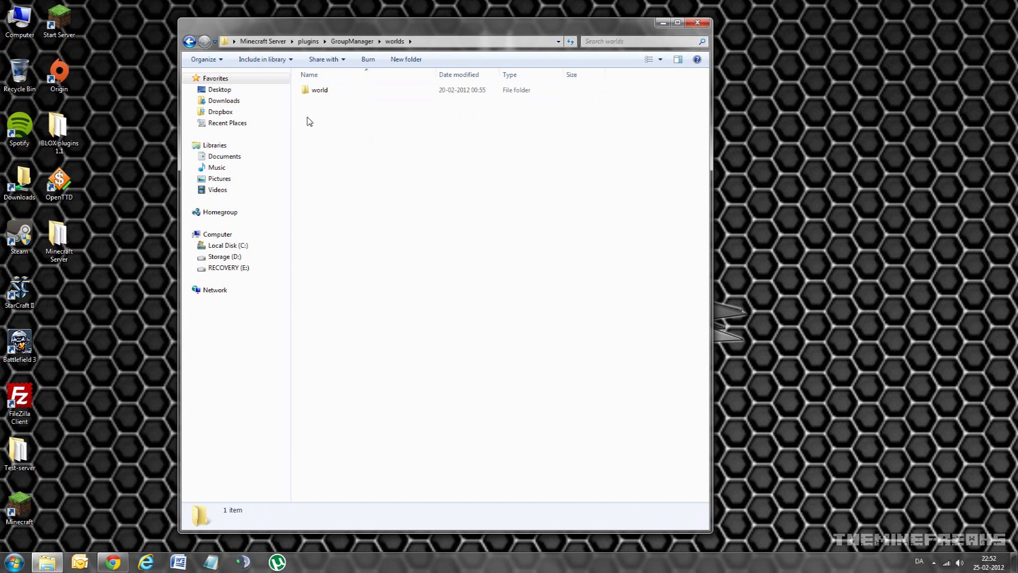
double_click(319, 92)
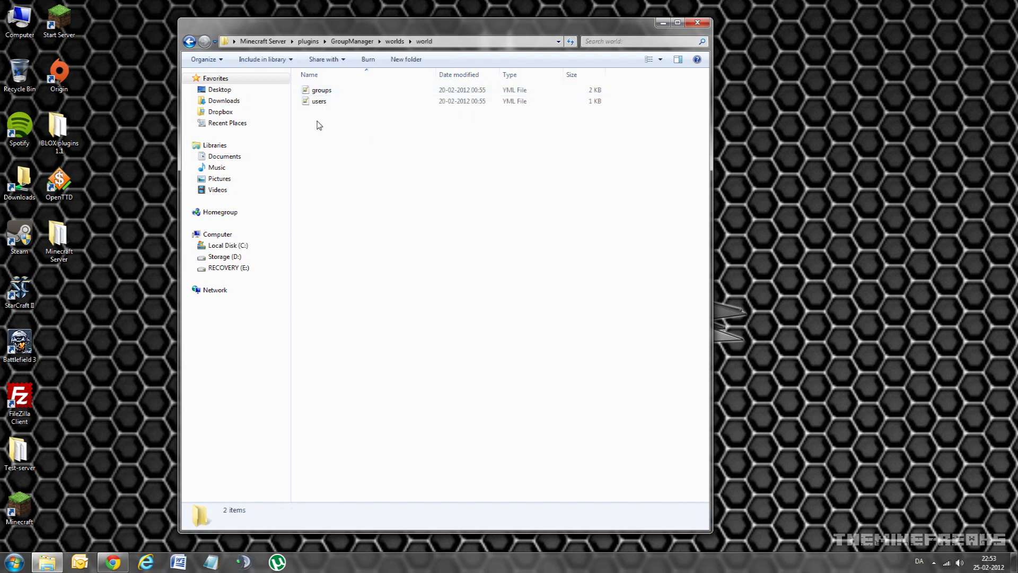
click(330, 93)
click(318, 102)
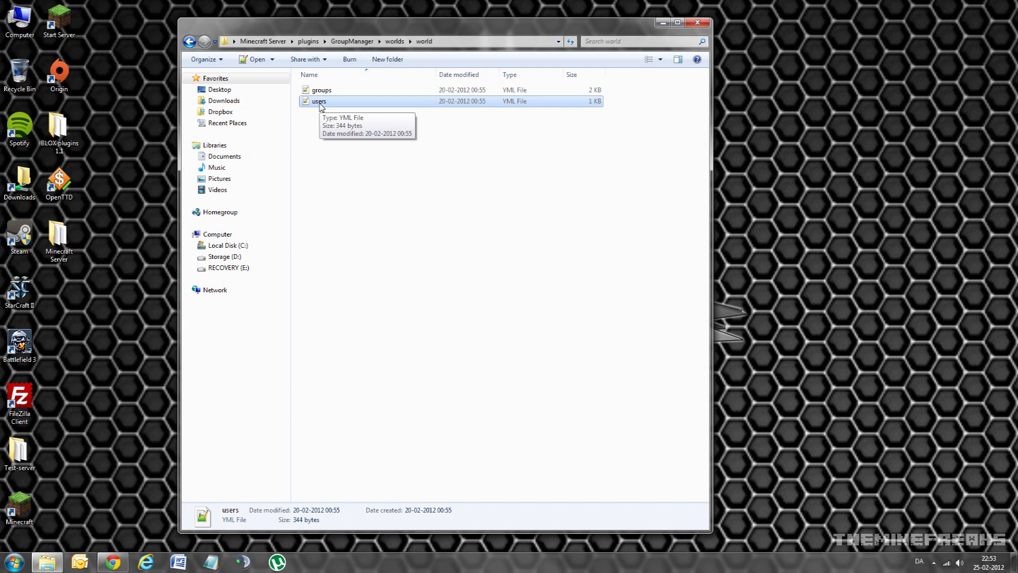
click(320, 151)
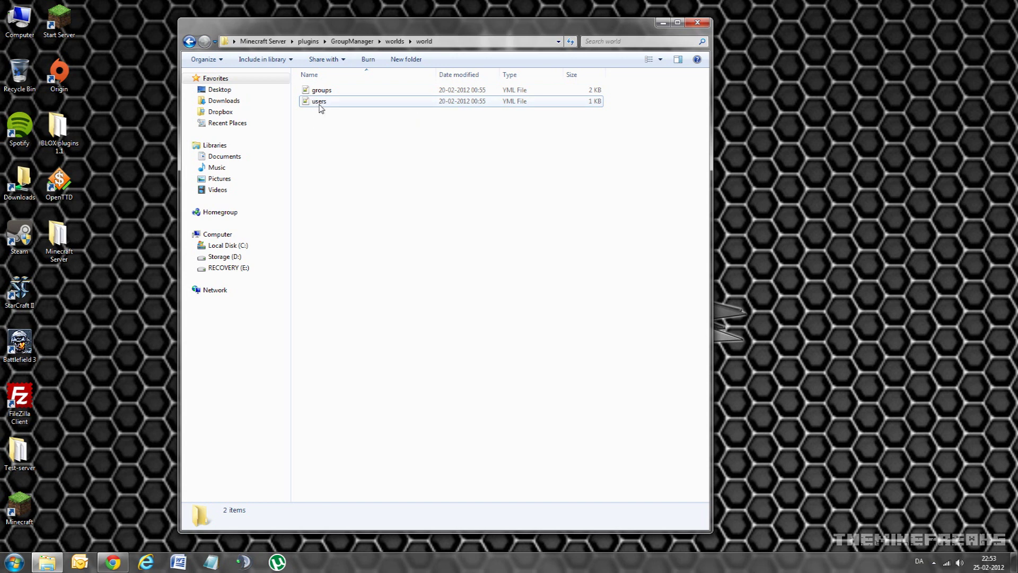
double_click(320, 104)
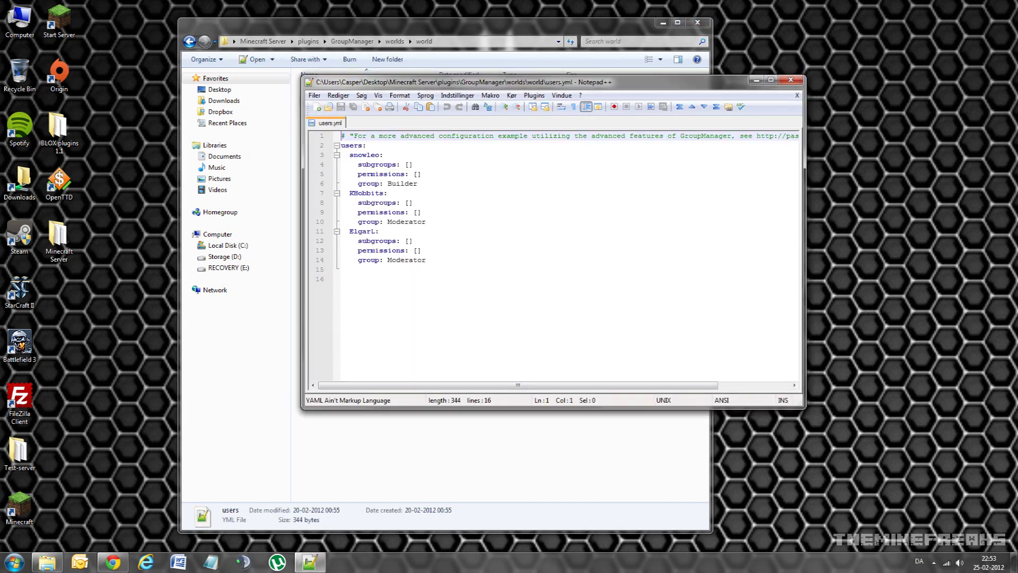
drag(464, 81, 375, 78)
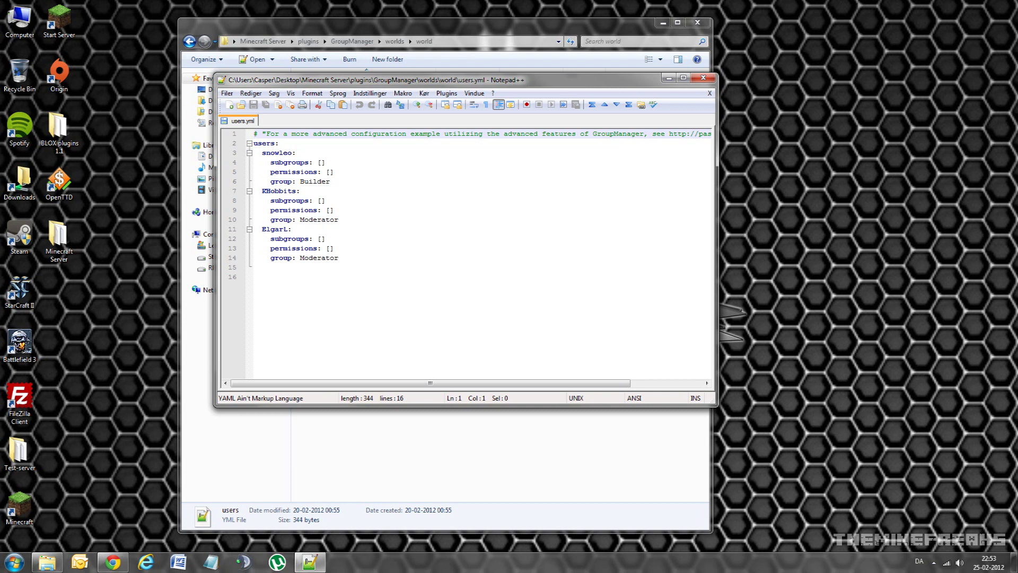
Highlight the three player names in users.yml and point out the first player's subgroups, permissions and group entries
double_click(276, 153)
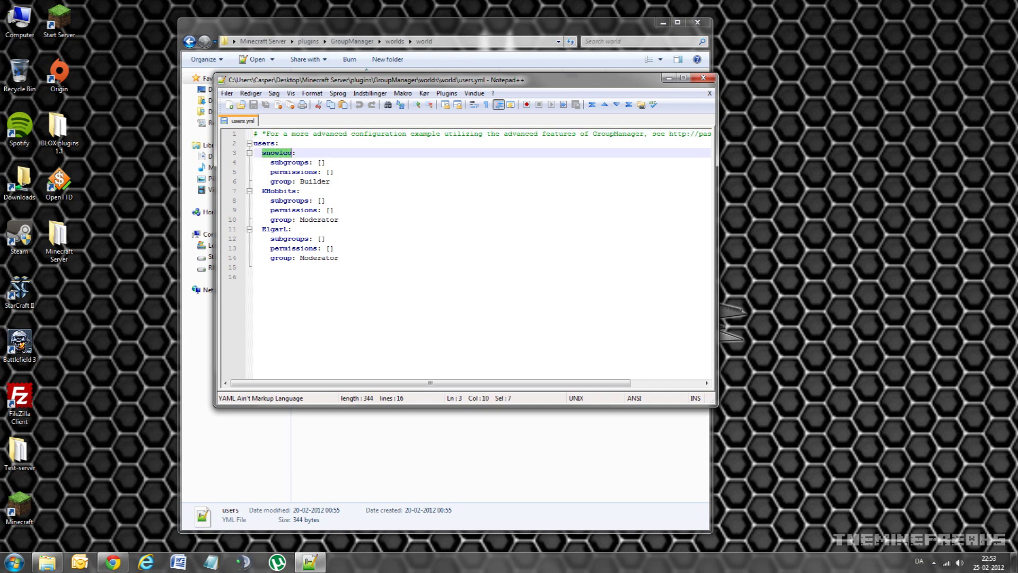
drag(262, 191, 294, 195)
drag(262, 229, 287, 230)
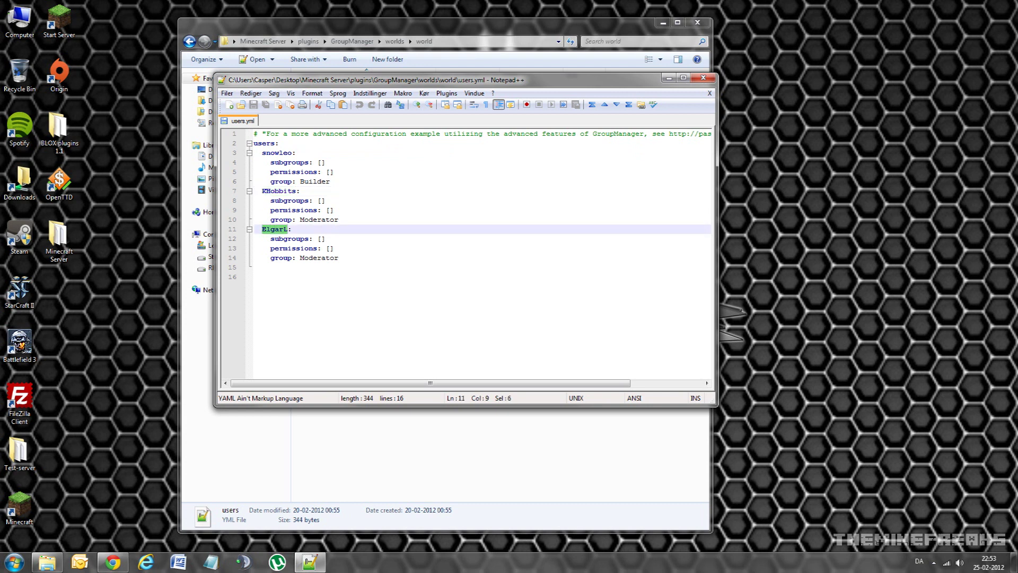
double_click(291, 163)
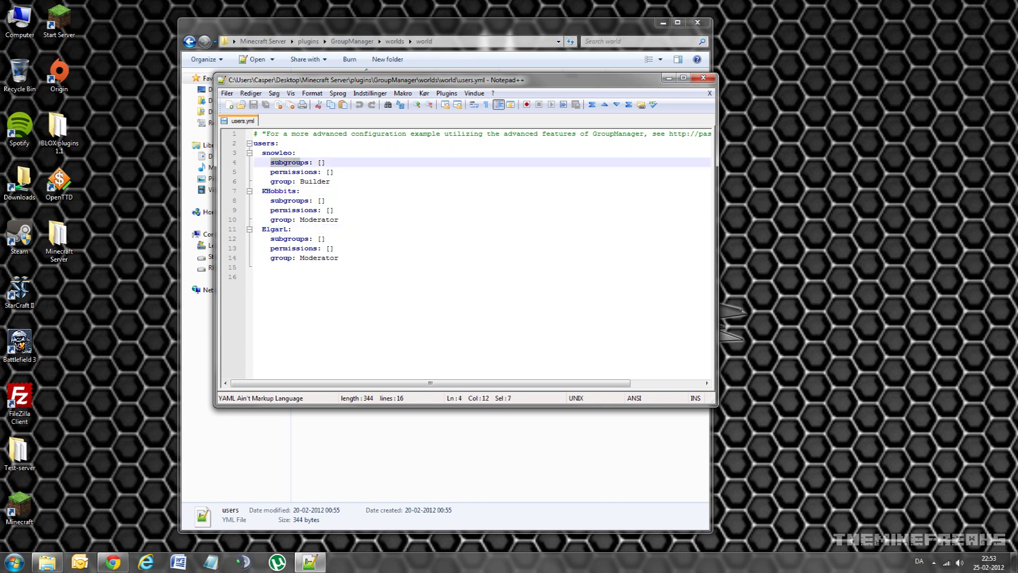
drag(293, 172, 315, 177)
click(280, 181)
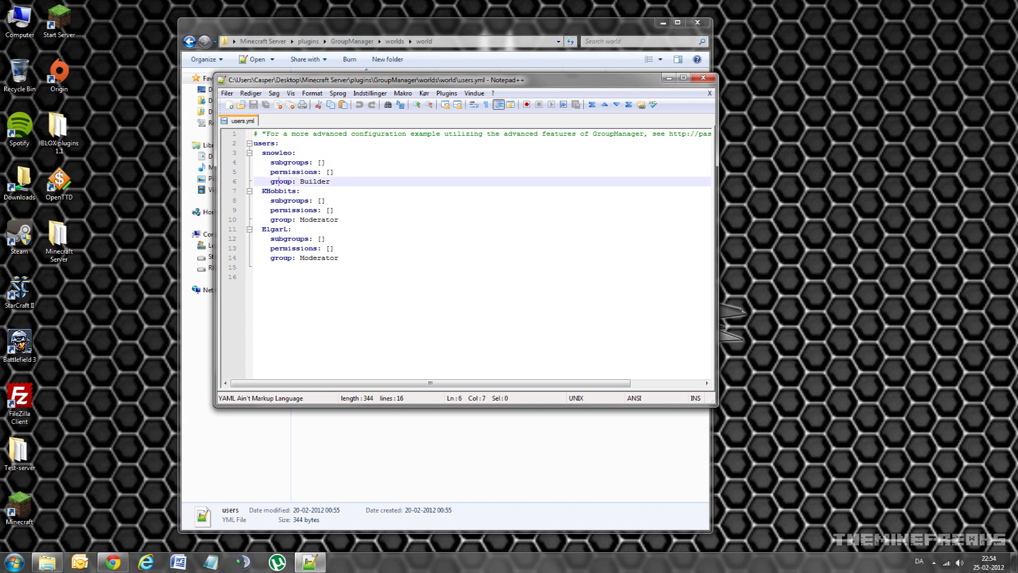
click(305, 248)
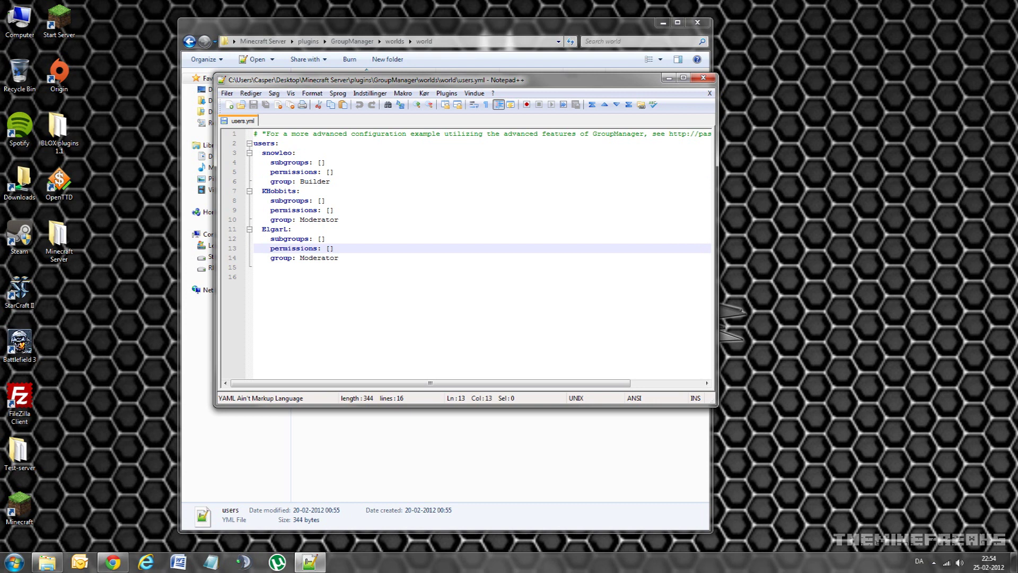
Replace the first player name under users with the server owner's player name
click(262, 152)
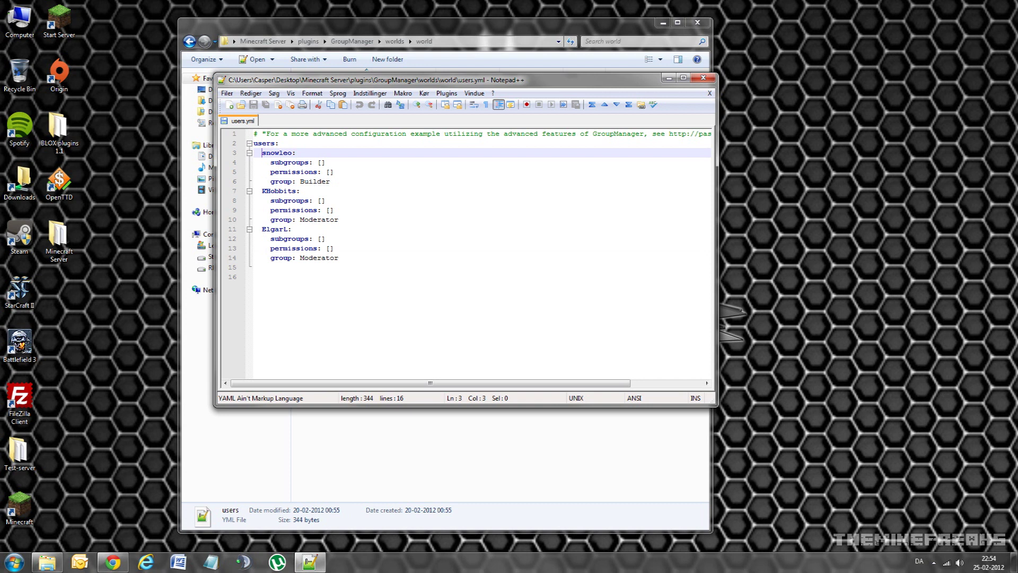
key(Delete)
key(Delete)
key(Delete)
key(Delete)
key(Delete)
key(Delete)
key(Delete)
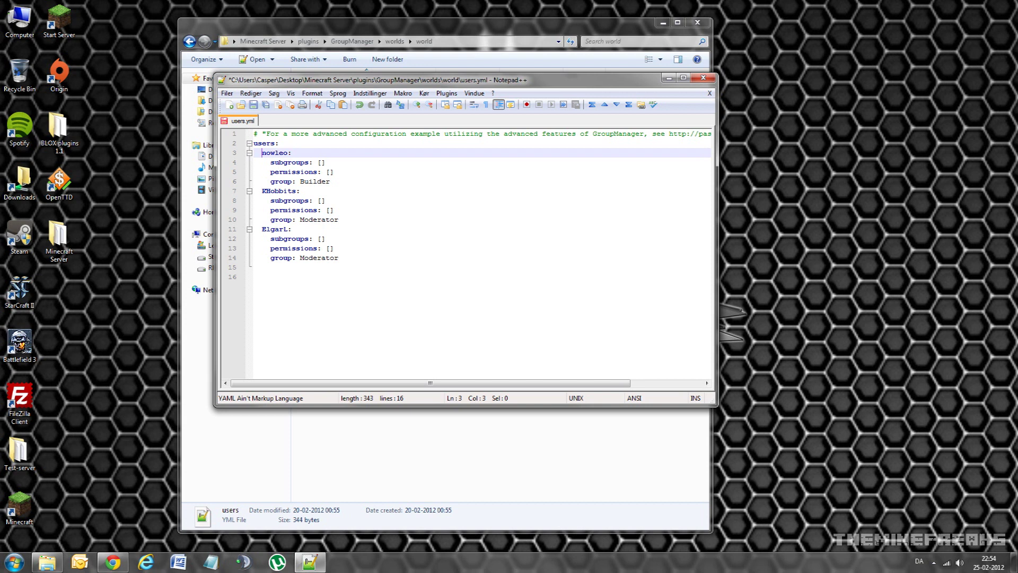
text(Wincey)
Set the first player's group to Owner in users.yml
click(300, 181)
key(Delete)
key(Delete)
key(Delete)
key(Delete)
key(Delete)
key(Delete)
key(Delete)
text(Owner)
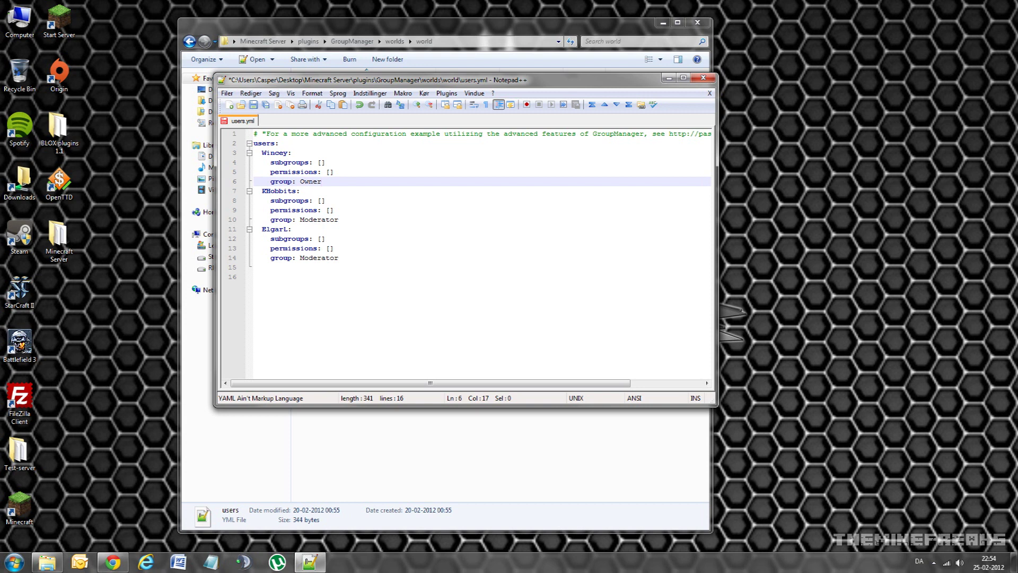